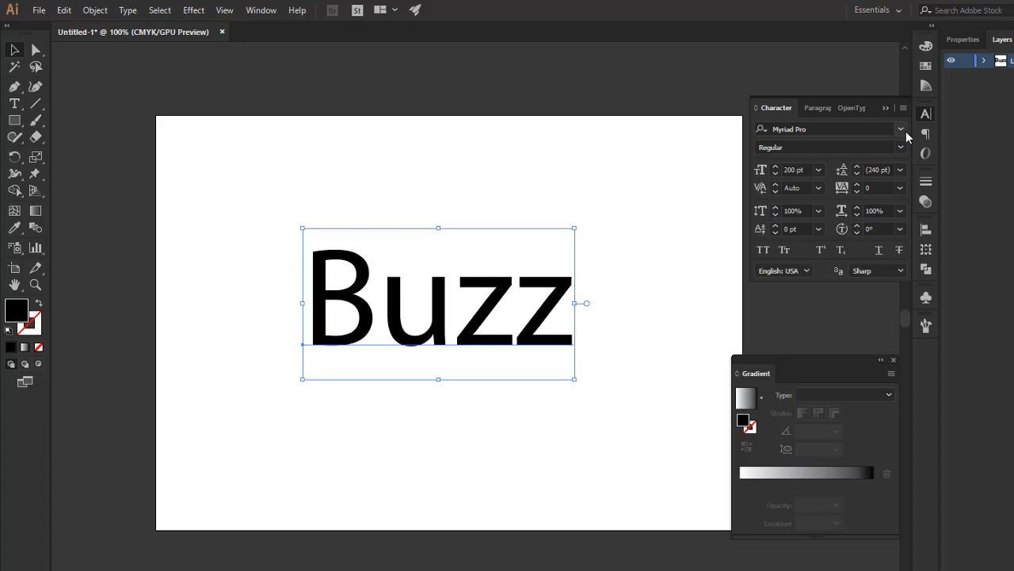
Step: Set the "Buzz" text's font to Poppins Bold and move it near the artboard's centre
{"action": "left_click", "coordinate": [901, 130]}
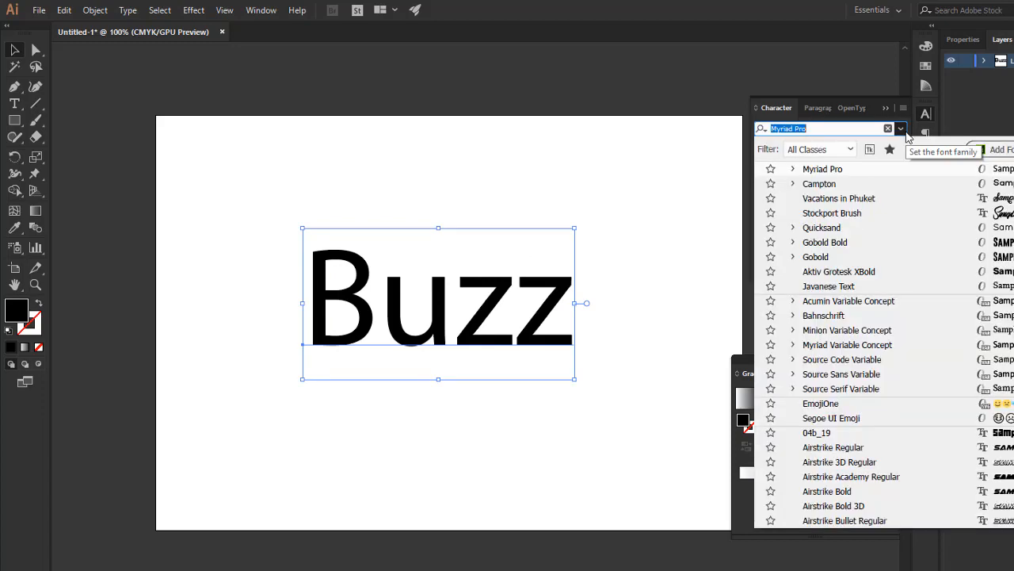
{"action": "type", "text": "pop"}
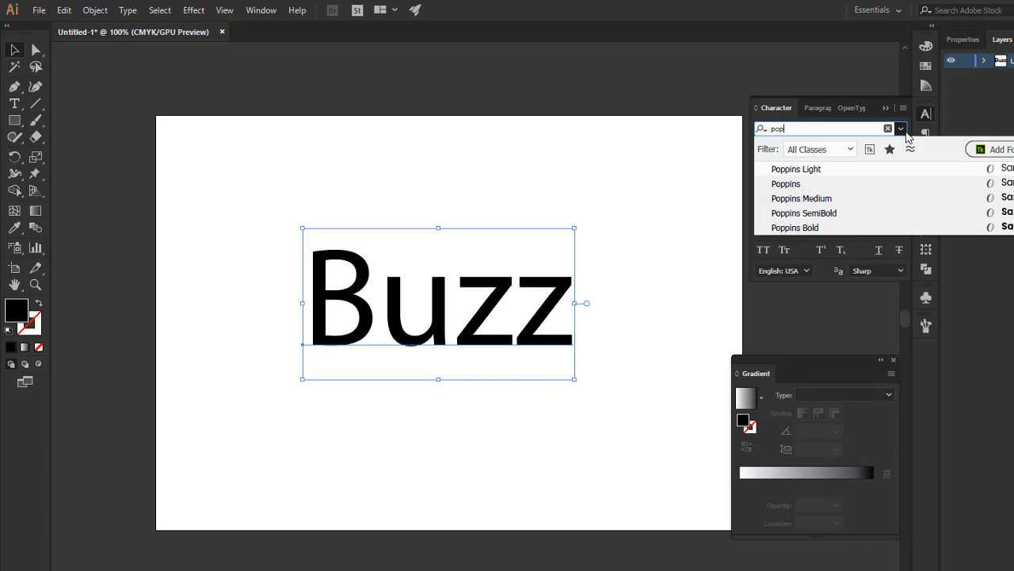
{"action": "left_click", "coordinate": [828, 230]}
{"action": "left_click_drag", "start_coordinate": [578, 318], "coordinate": [540, 324]}
{"action": "left_click", "coordinate": [662, 343]}
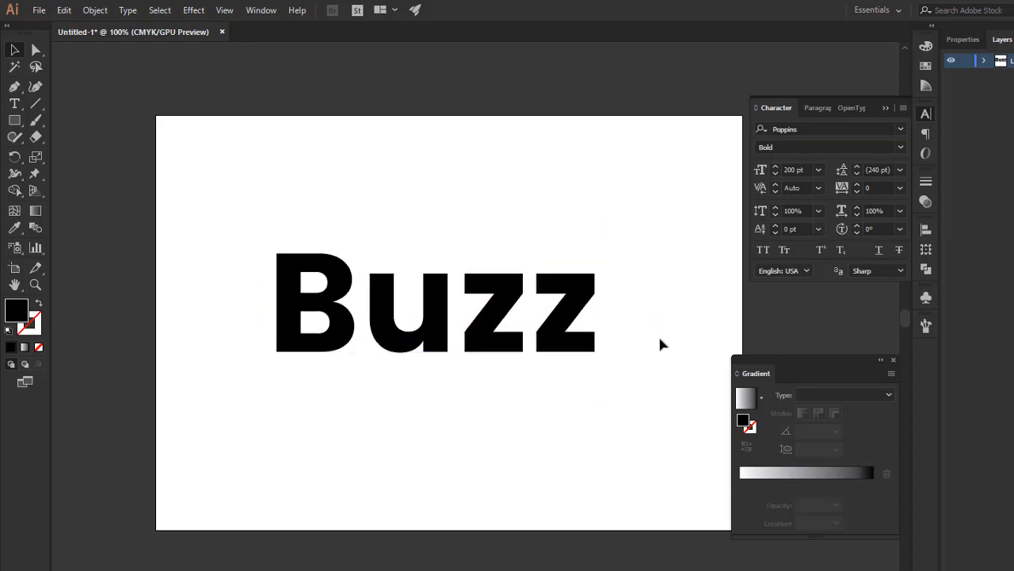
Step: Convert the "Buzz" text to outlines
{"action": "left_click", "coordinate": [585, 353]}
{"action": "left_click", "coordinate": [128, 10]}
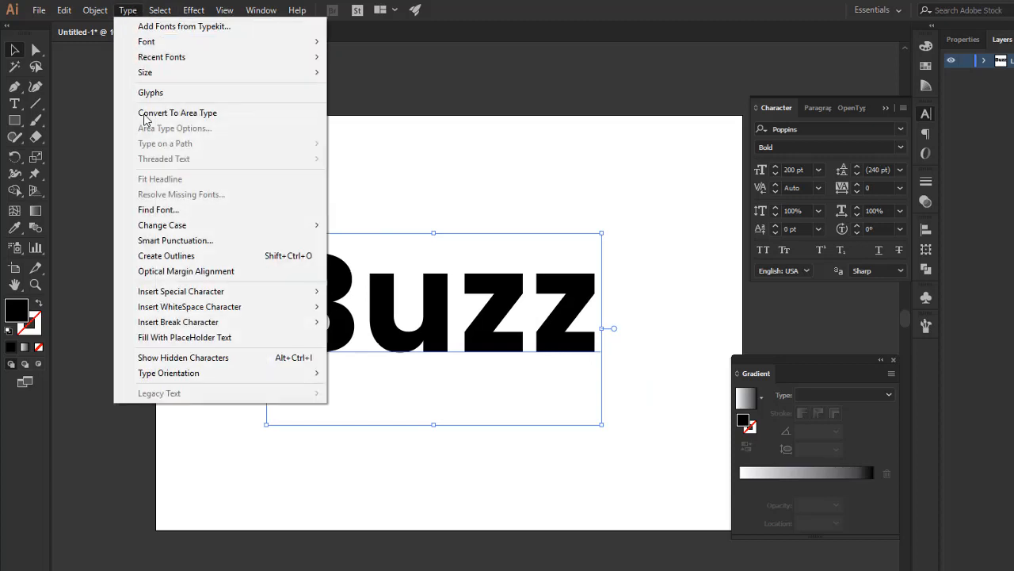
{"action": "left_click", "coordinate": [307, 256]}
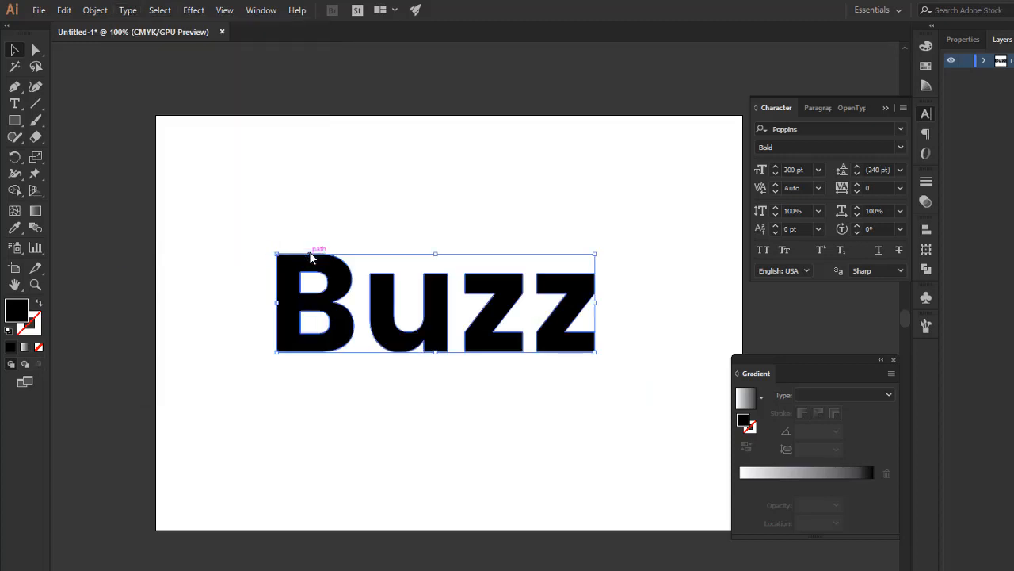
{"action": "left_click", "coordinate": [206, 200]}
Step: Fill the outlined "Buzz" lettering with the bright red swatch
{"action": "left_click", "coordinate": [593, 294]}
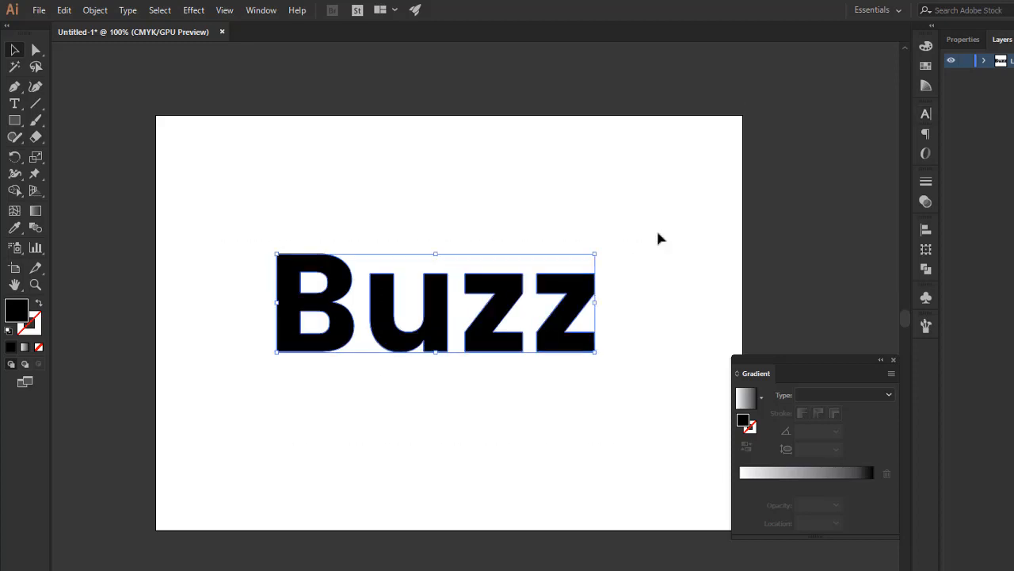
{"action": "left_click", "coordinate": [925, 66]}
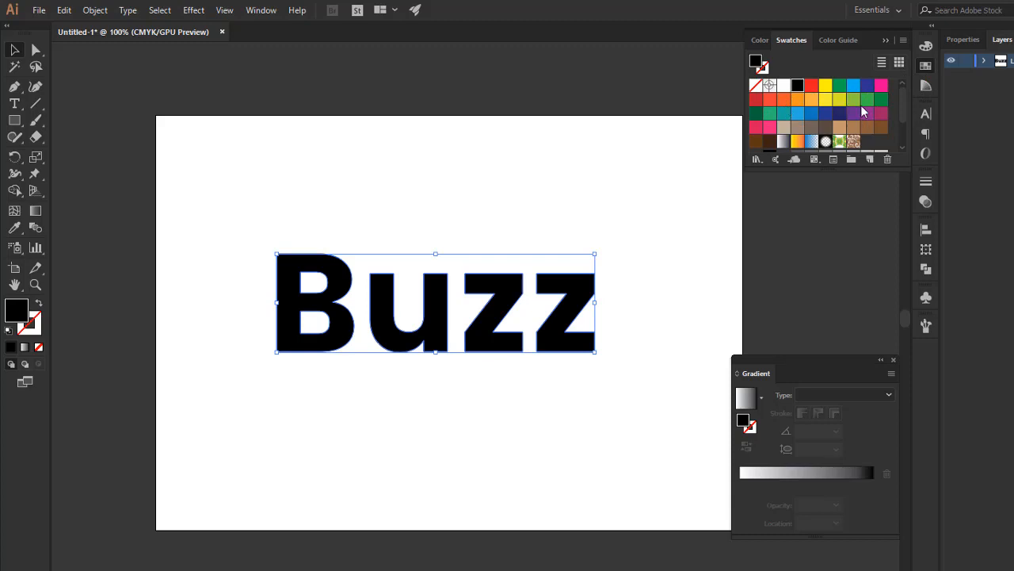
{"action": "left_click", "coordinate": [812, 86]}
{"action": "left_click", "coordinate": [679, 305]}
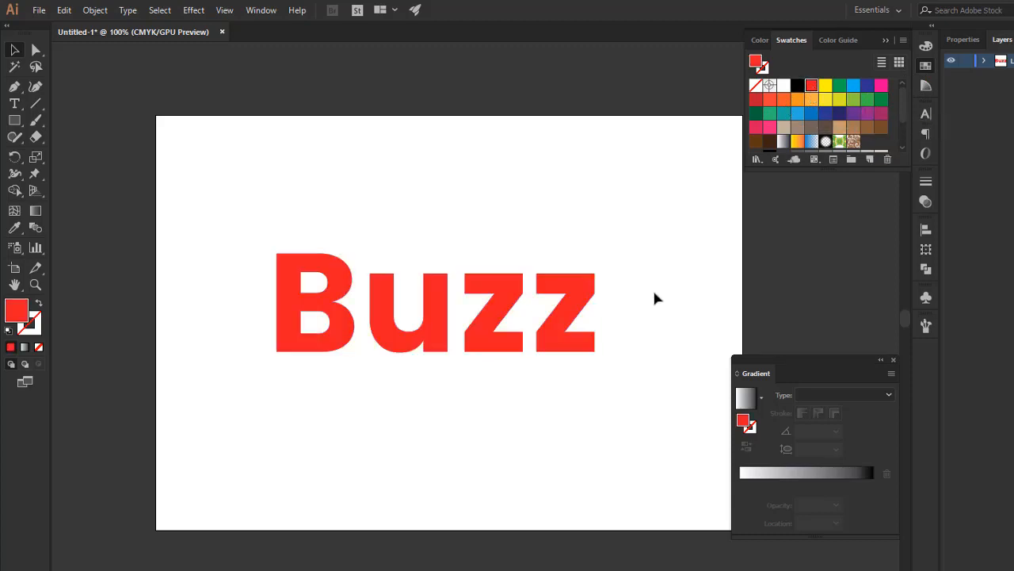
{"action": "left_click", "coordinate": [255, 11]}
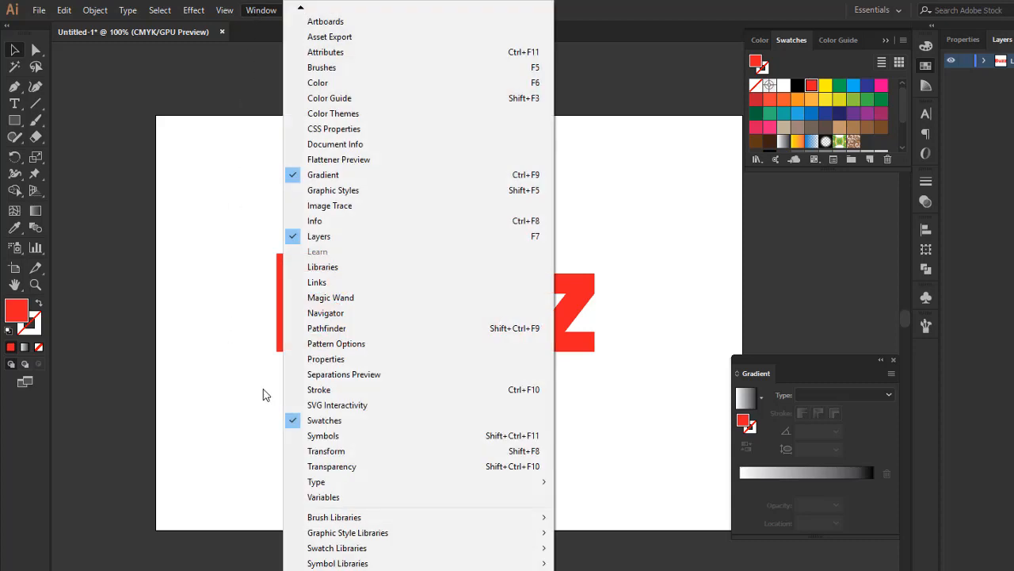
{"action": "left_click", "coordinate": [580, 432]}
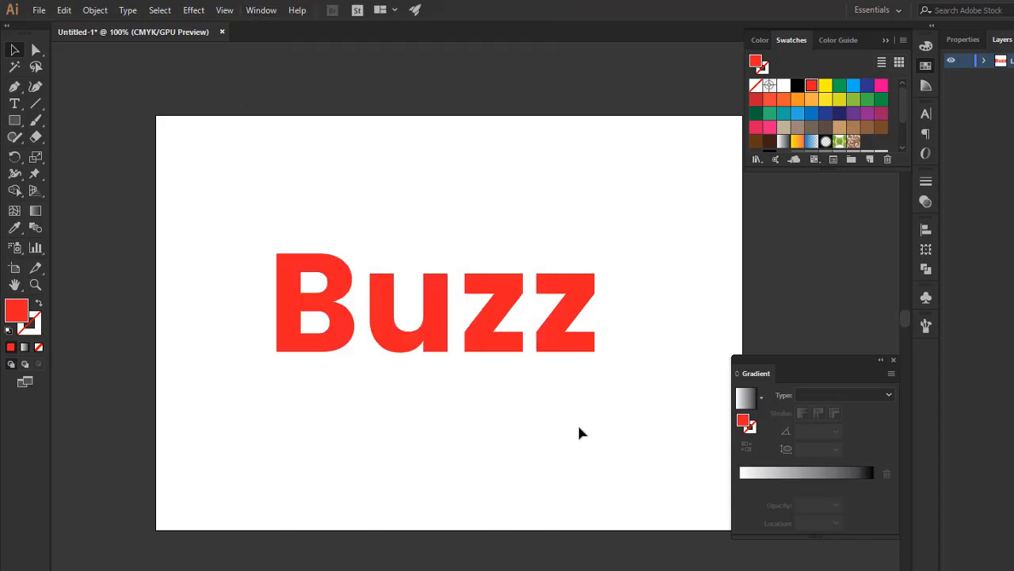
Step: Start a 3D Extrude & Bevel effect on the lettering with the Front position and the preview enabled
{"action": "left_click", "coordinate": [479, 337]}
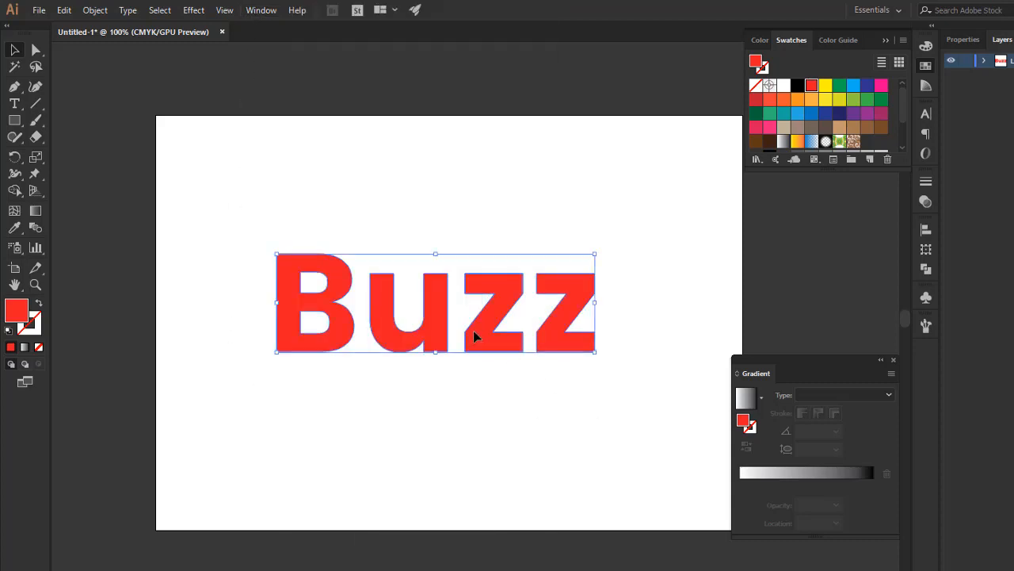
{"action": "left_click", "coordinate": [193, 10]}
{"action": "mouse_move", "coordinate": [238, 91]}
{"action": "left_click", "coordinate": [381, 92]}
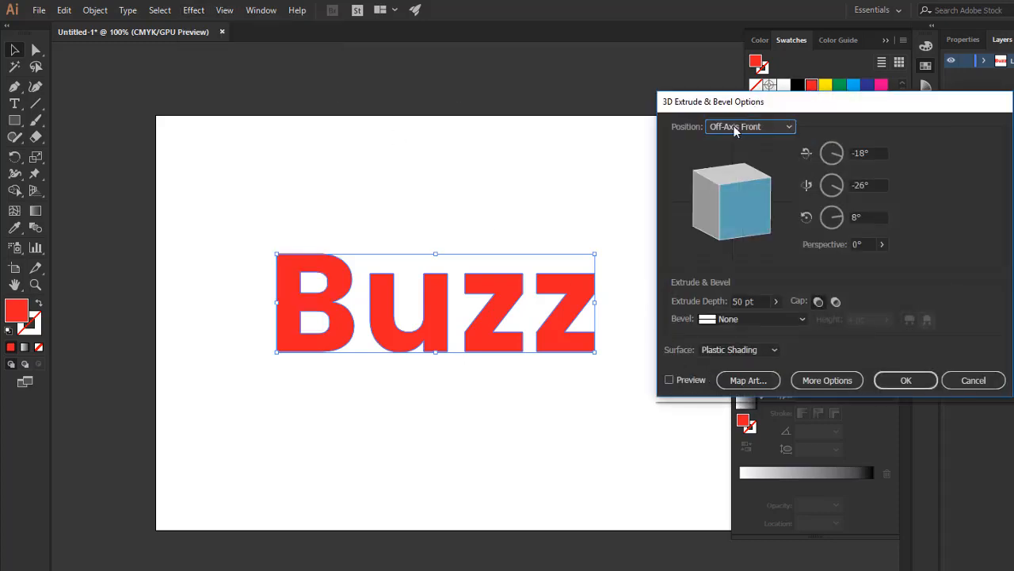
{"action": "left_click", "coordinate": [735, 129]}
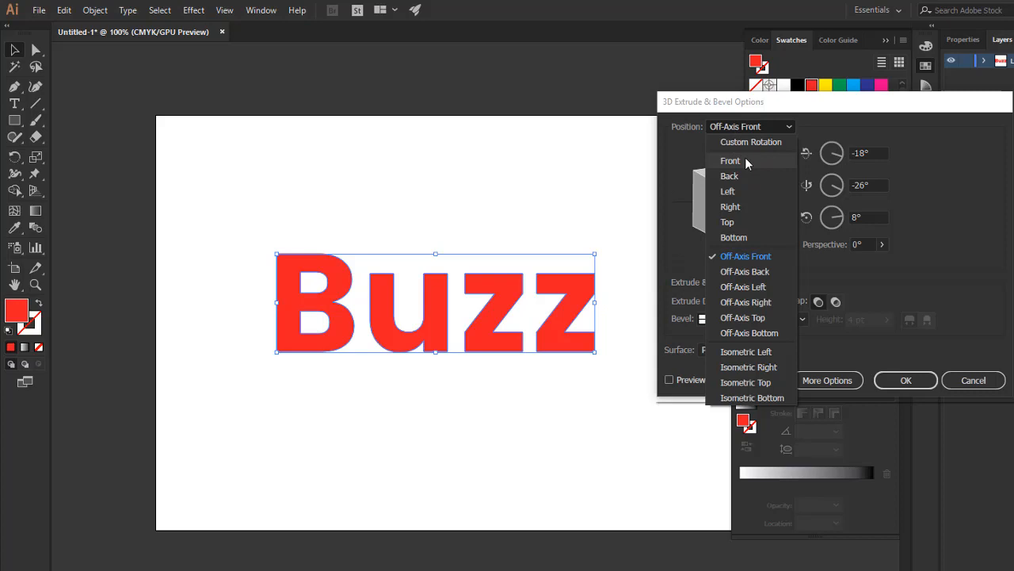
{"action": "left_click", "coordinate": [747, 162]}
{"action": "left_click", "coordinate": [669, 381]}
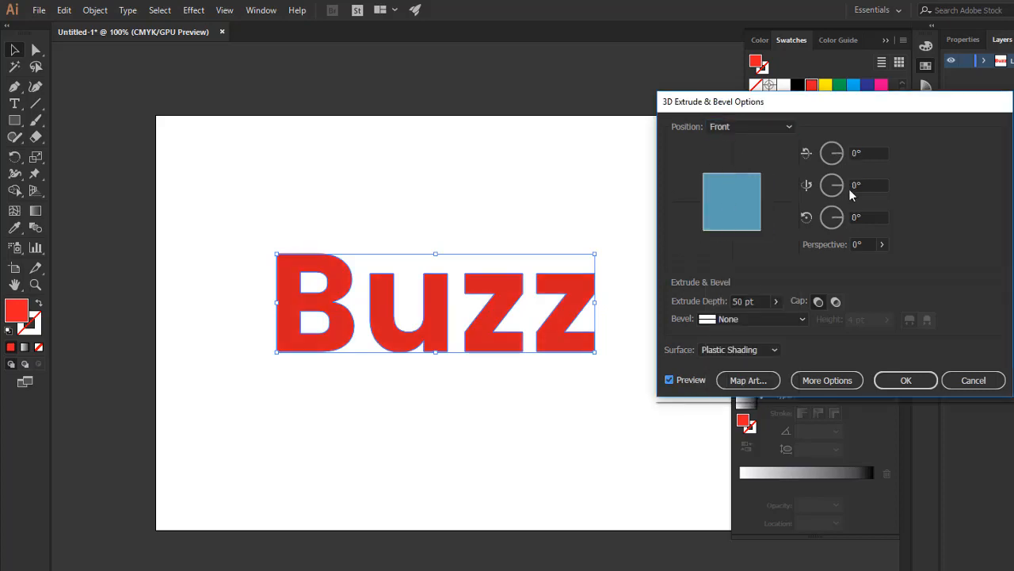
Step: Set the extrusion's rotation around the X axis to 25° and apply the 3D effect
{"action": "left_click", "coordinate": [867, 153]}
{"action": "key", "text": "Up"}
{"action": "key", "text": "Up"}
{"action": "key", "text": "Up"}
{"action": "key", "text": "Up"}
{"action": "key", "text": "Up"}
{"action": "key", "text": "Up"}
{"action": "key", "text": "Up"}
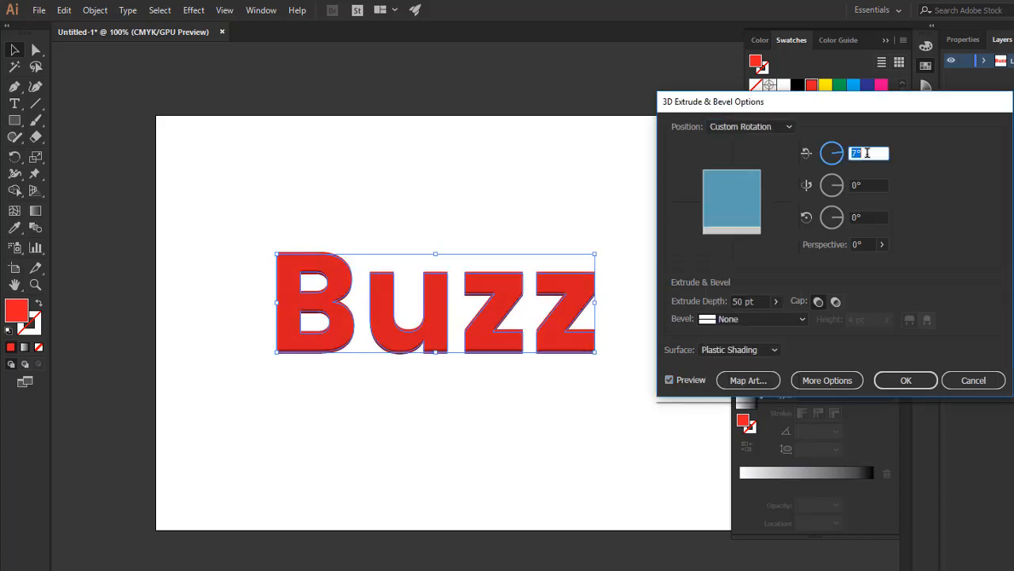
{"action": "key", "text": "Up"}
{"action": "key", "text": "Up"}
{"action": "key", "text": "Up"}
{"action": "key", "text": "Up"}
{"action": "key", "text": "Up"}
{"action": "key", "text": "Up"}
{"action": "key", "text": "Up"}
{"action": "key", "text": "Up"}
{"action": "key", "text": "Up"}
{"action": "key", "text": "Up"}
{"action": "key", "text": "Up"}
{"action": "key", "text": "Up"}
{"action": "key", "text": "Up"}
{"action": "key", "text": "Up"}
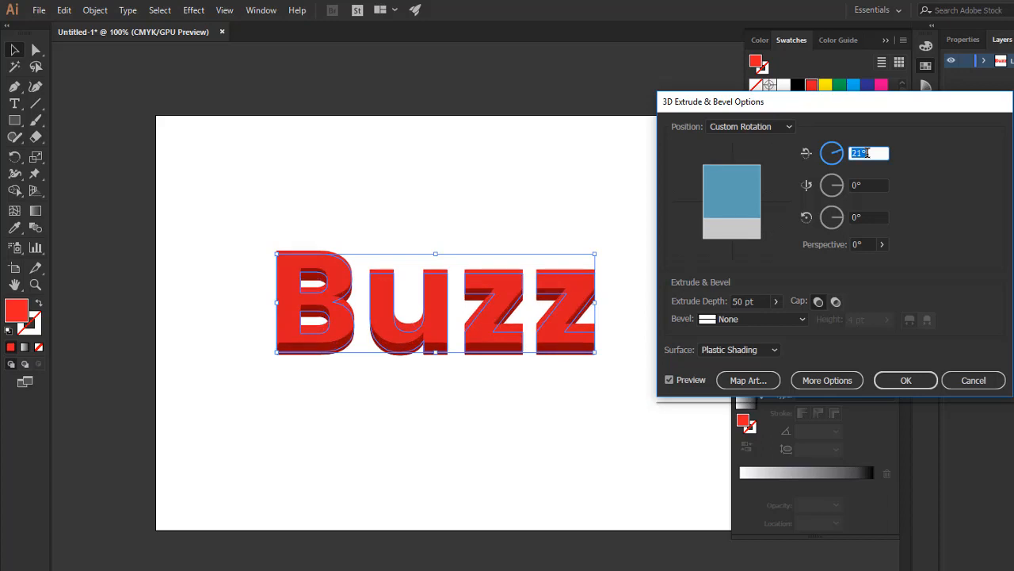
{"action": "key", "text": "Up"}
{"action": "key", "text": "Up"}
{"action": "key", "text": "Up"}
{"action": "key", "text": "Up"}
{"action": "key", "text": "Up"}
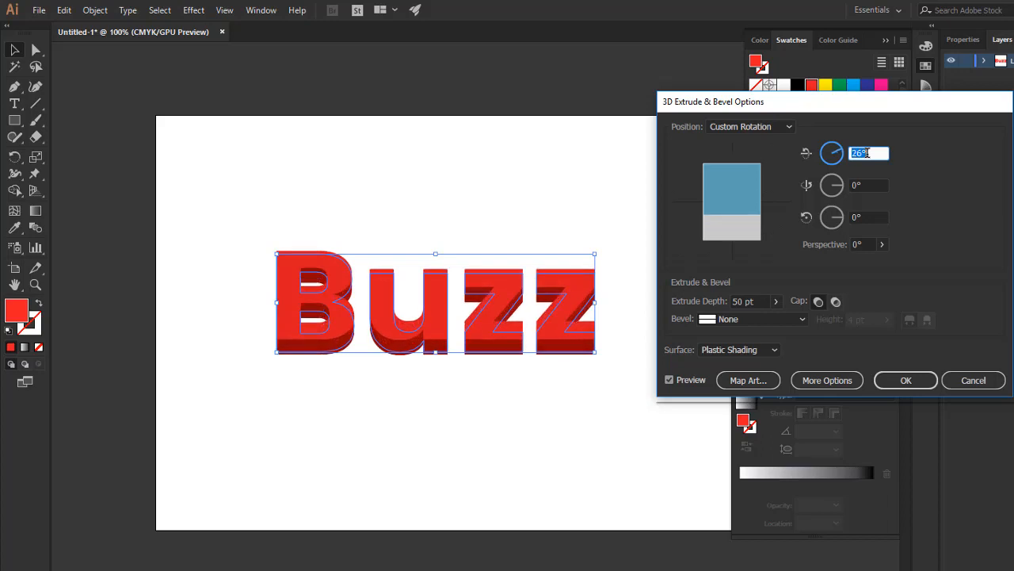
{"action": "key", "text": "Down"}
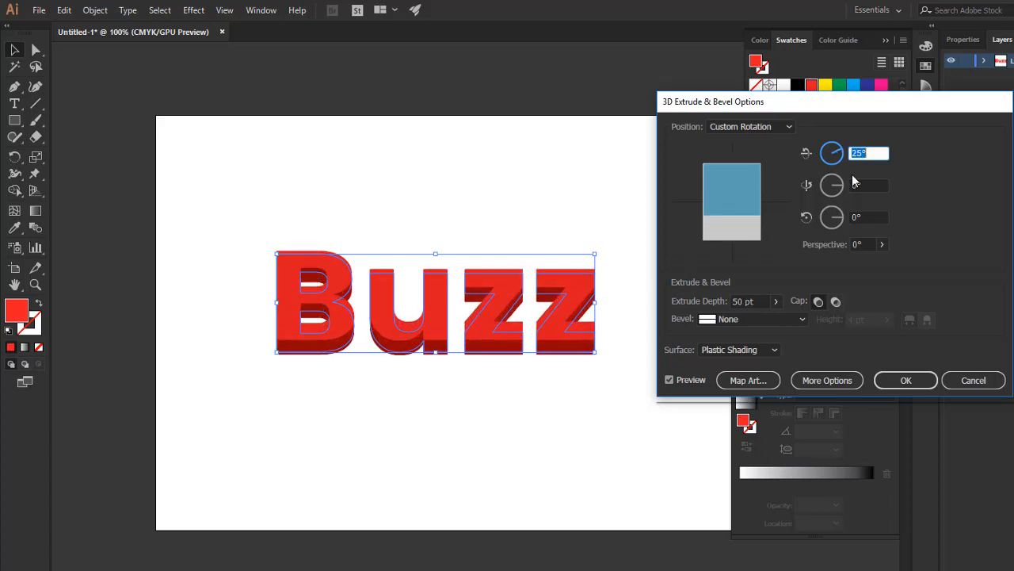
{"action": "left_click", "coordinate": [908, 379]}
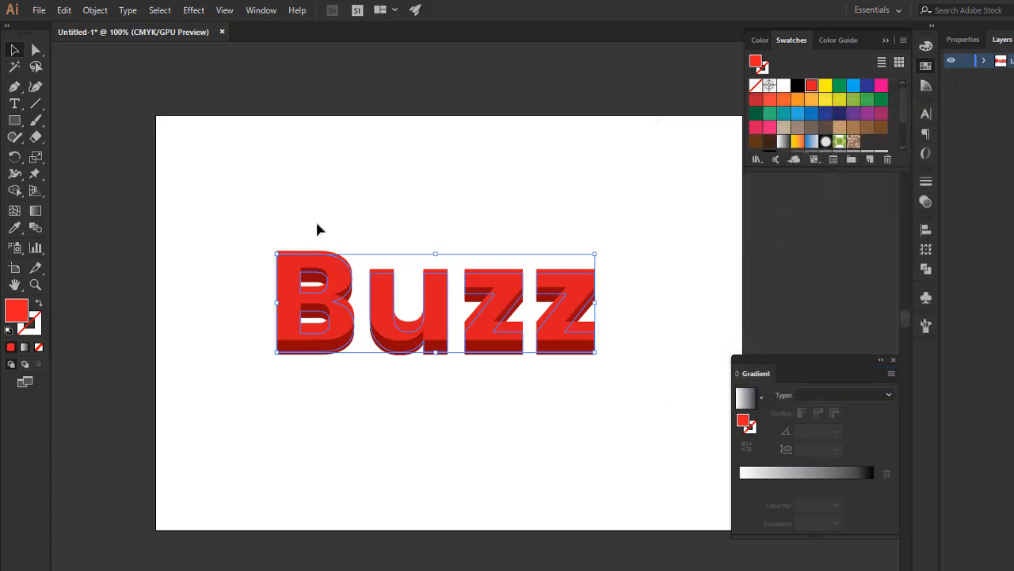
Step: Expand the appearance of the 3D lettering and ungroup the result into separate letters
{"action": "left_click", "coordinate": [95, 10]}
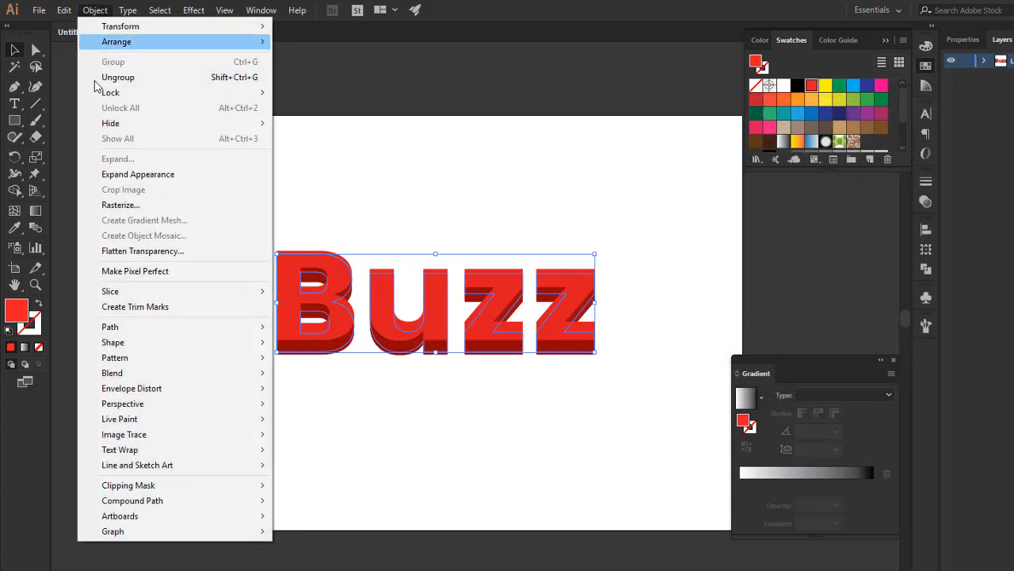
{"action": "left_click", "coordinate": [212, 182]}
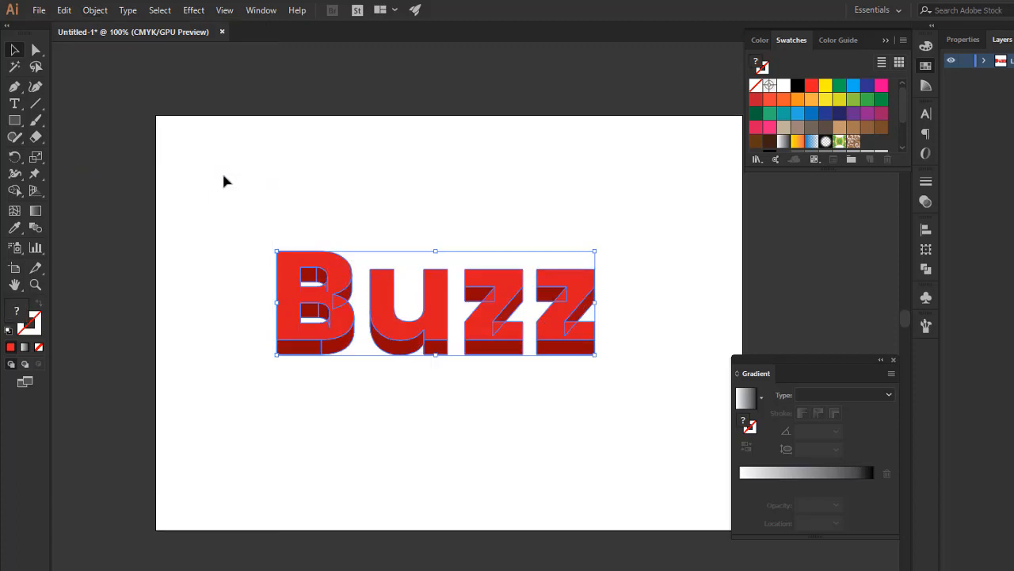
{"action": "right_click", "coordinate": [485, 327]}
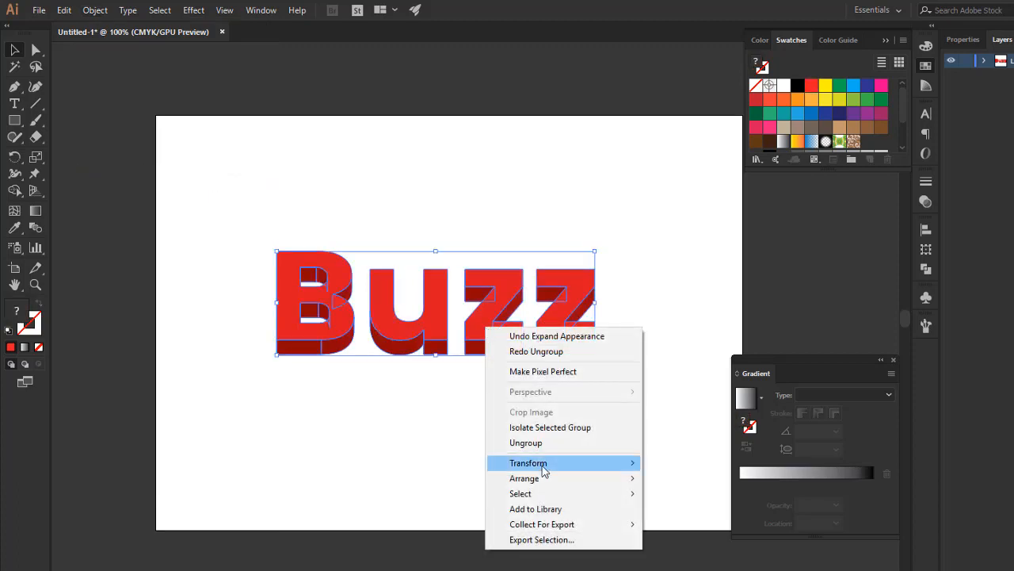
{"action": "left_click", "coordinate": [574, 450]}
Step: Ungroup each of the four 3D letters so their front and side faces are separate
{"action": "left_click", "coordinate": [552, 326]}
{"action": "right_click", "coordinate": [552, 326]}
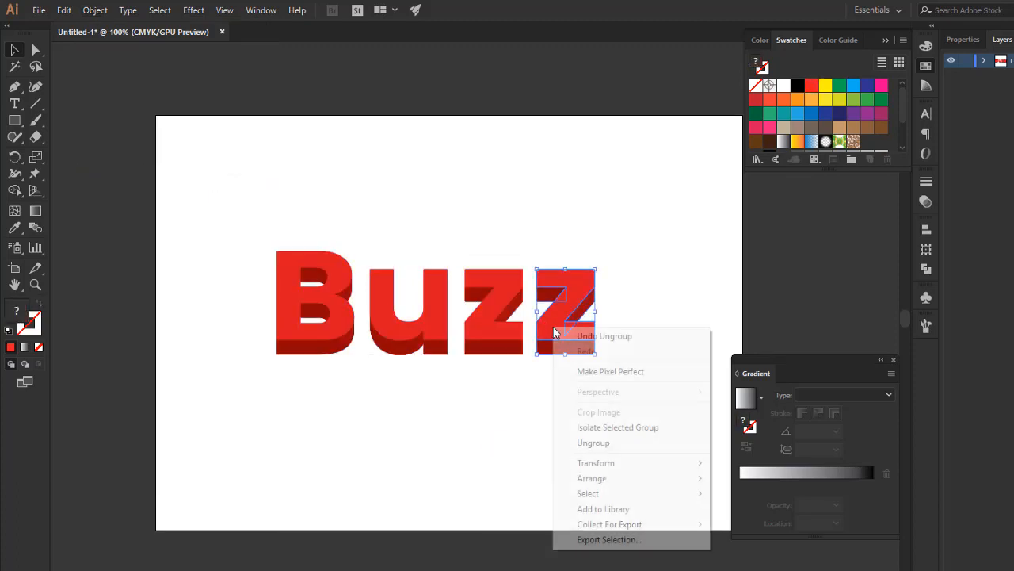
{"action": "left_click", "coordinate": [597, 448]}
{"action": "left_click", "coordinate": [502, 333]}
{"action": "right_click", "coordinate": [501, 333]}
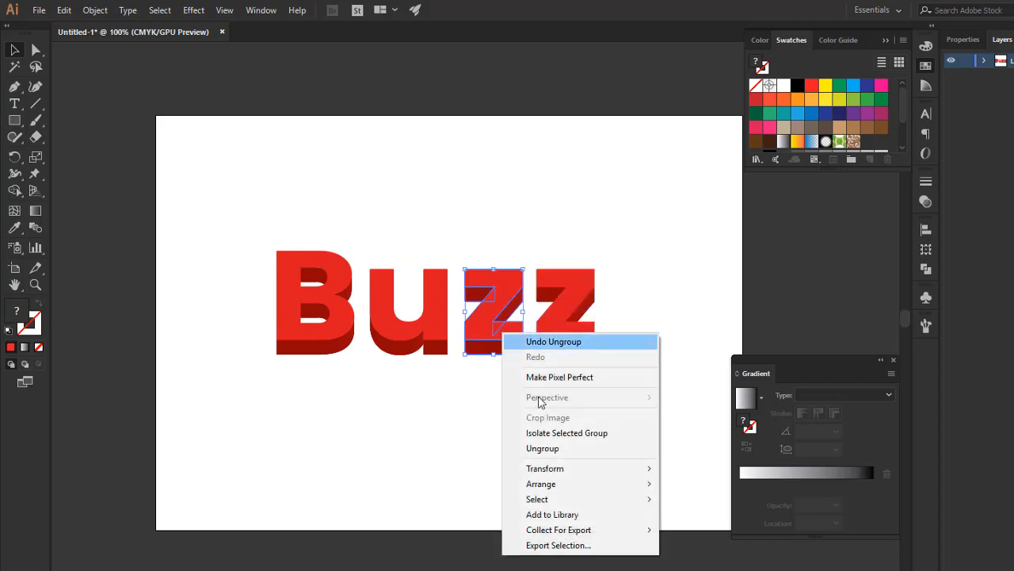
{"action": "left_click", "coordinate": [562, 449]}
{"action": "left_click", "coordinate": [445, 324]}
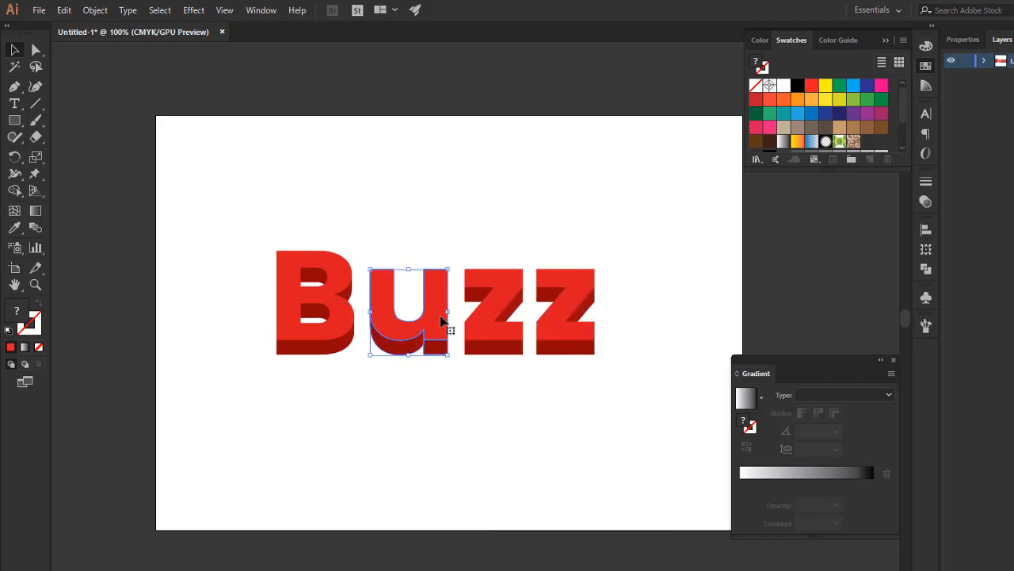
{"action": "right_click", "coordinate": [442, 316]}
{"action": "left_click", "coordinate": [494, 433]}
{"action": "left_click", "coordinate": [331, 333]}
{"action": "right_click", "coordinate": [331, 328]}
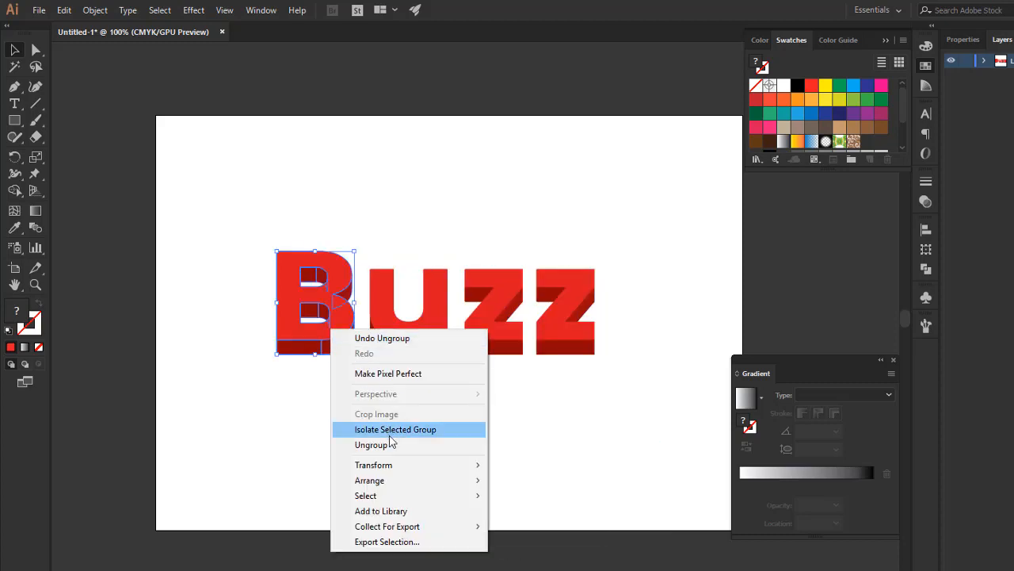
{"action": "left_click", "coordinate": [400, 445]}
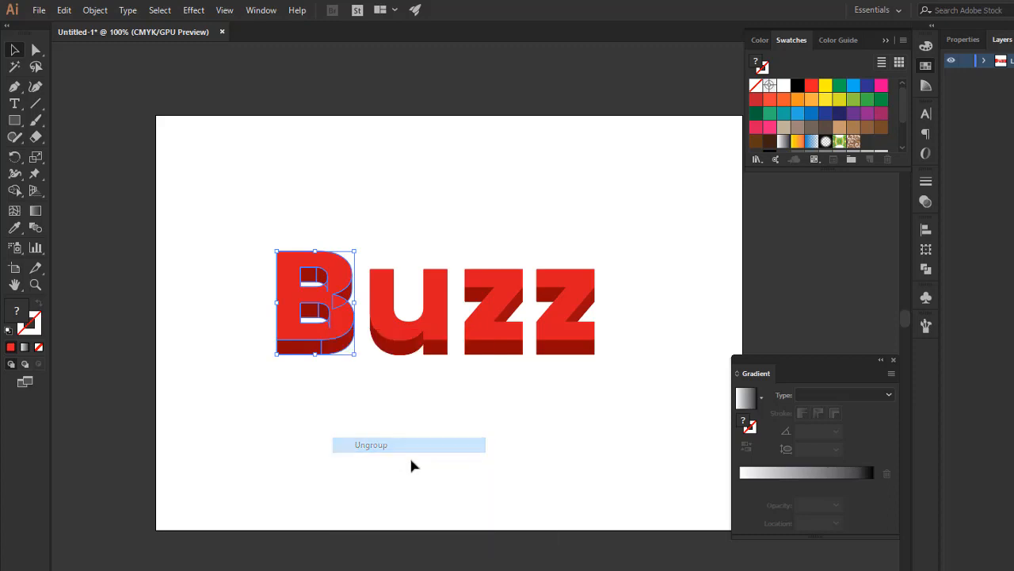
Step: Group the front faces of all four letters, B, u, z and z, together
{"action": "left_click", "coordinate": [347, 320]}
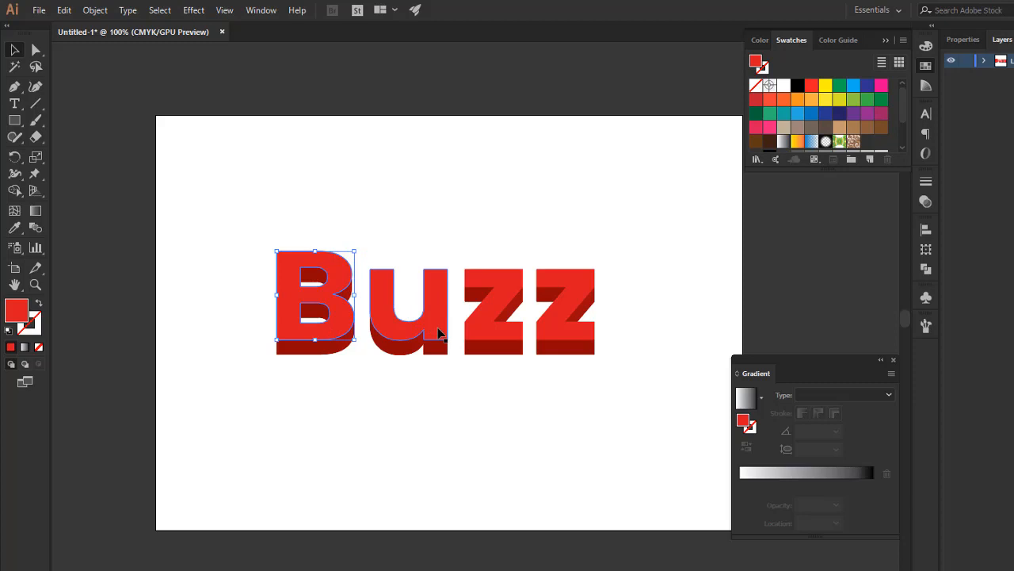
{"action": "left_click", "coordinate": [438, 331], "text": "shift"}
{"action": "left_click", "coordinate": [495, 340], "text": "shift"}
{"action": "left_click", "coordinate": [573, 332], "text": "shift"}
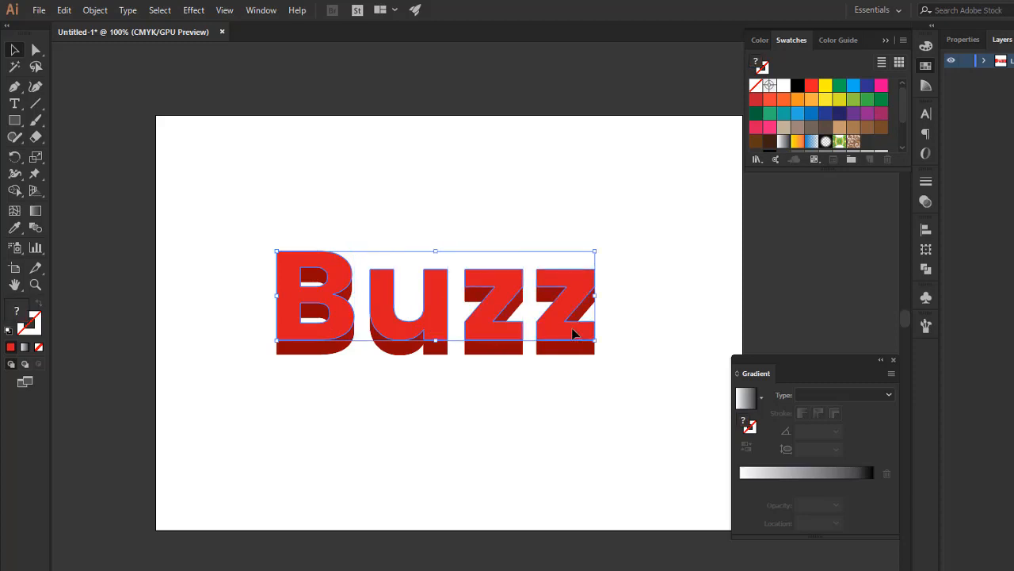
{"action": "left_click", "coordinate": [100, 9]}
{"action": "left_click", "coordinate": [227, 61]}
{"action": "left_click", "coordinate": [228, 229]}
Step: Unite the dark red side faces of all letters with Pathfinder, leaving the front-face group out of the selection
{"action": "left_click_drag", "start_coordinate": [210, 181], "coordinate": [619, 414]}
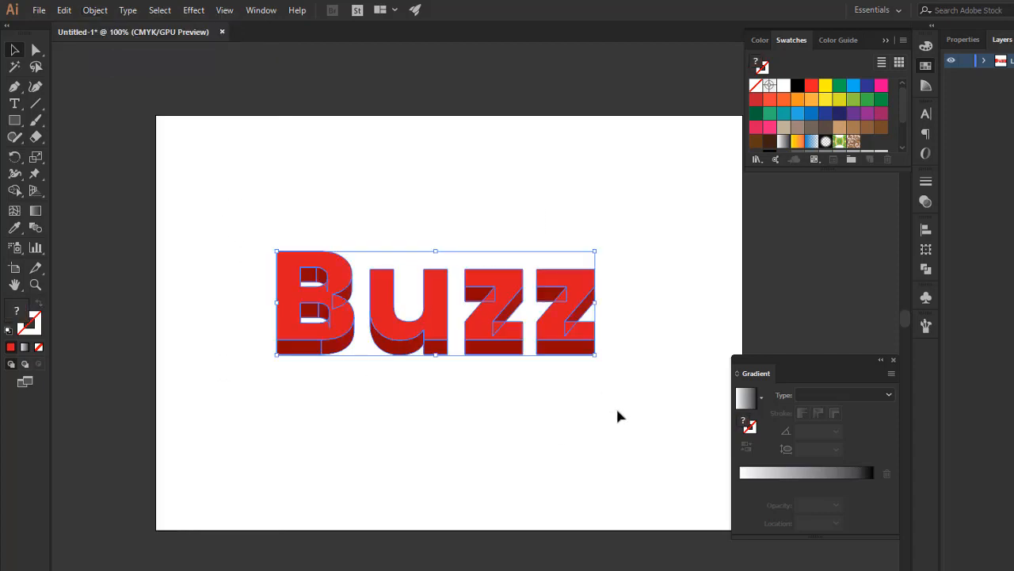
{"action": "left_click", "coordinate": [577, 278], "text": "shift"}
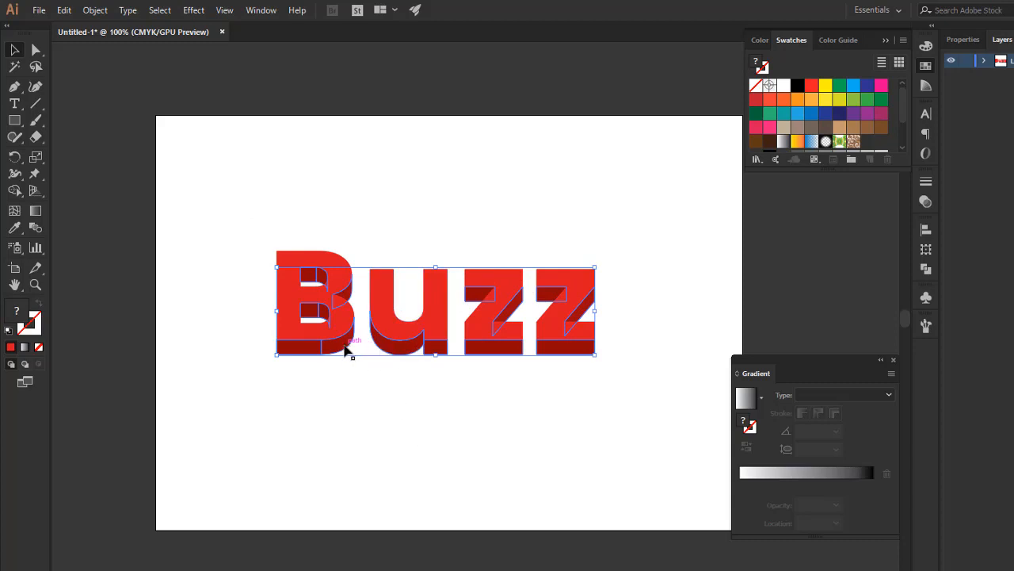
{"action": "left_click_drag", "start_coordinate": [349, 350], "coordinate": [381, 440]}
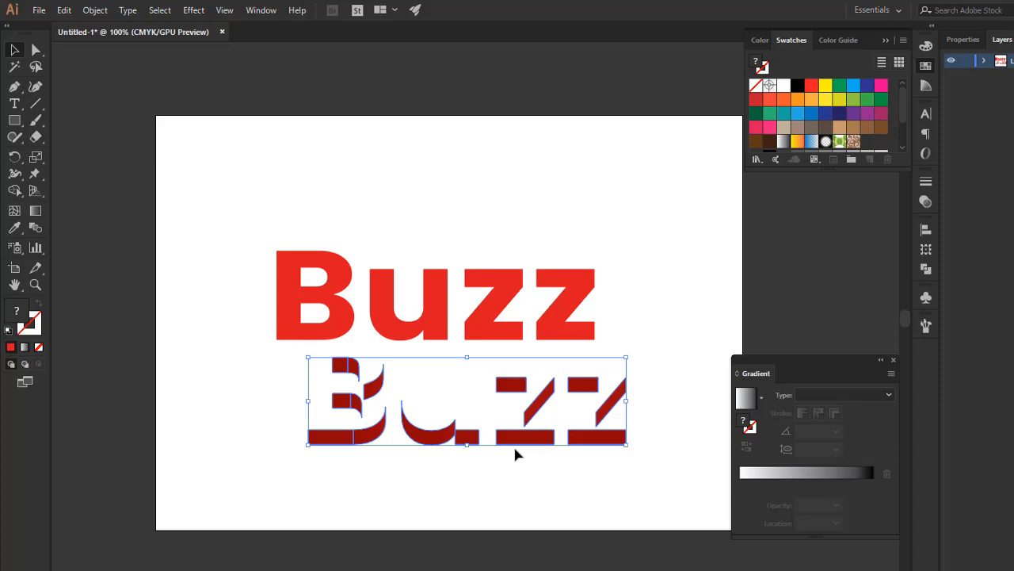
{"action": "key", "text": "ctrl+z"}
{"action": "left_click", "coordinate": [927, 270]}
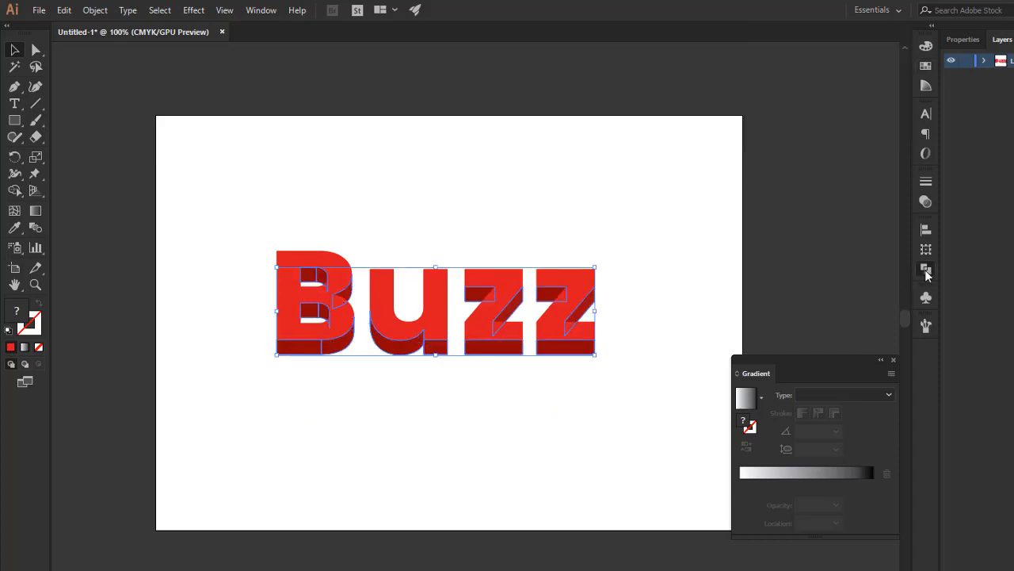
{"action": "left_click", "coordinate": [926, 270]}
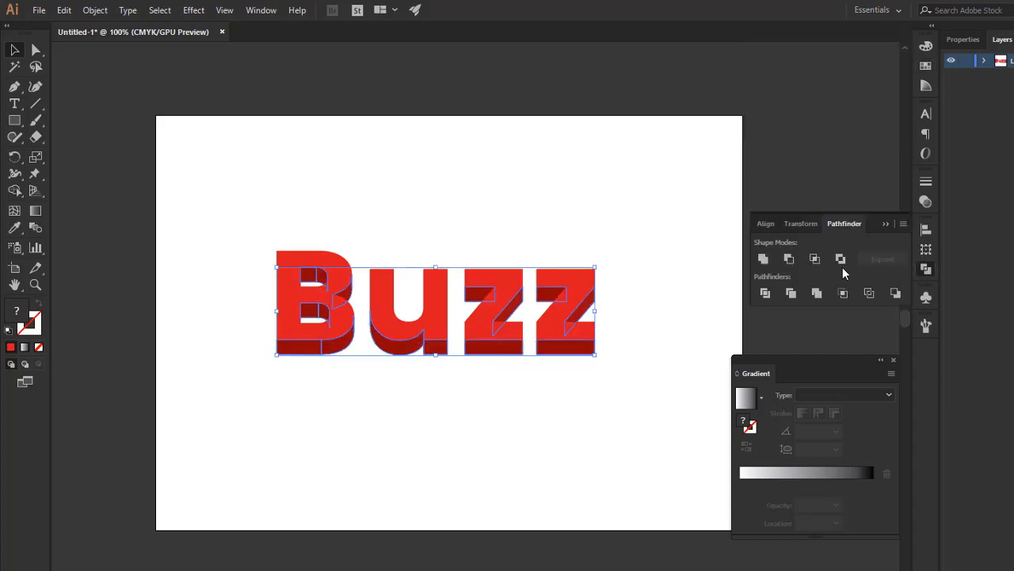
{"action": "left_click", "coordinate": [761, 259]}
Step: Ungroup the united dark red side faces of the lettering
{"action": "right_click", "coordinate": [326, 349]}
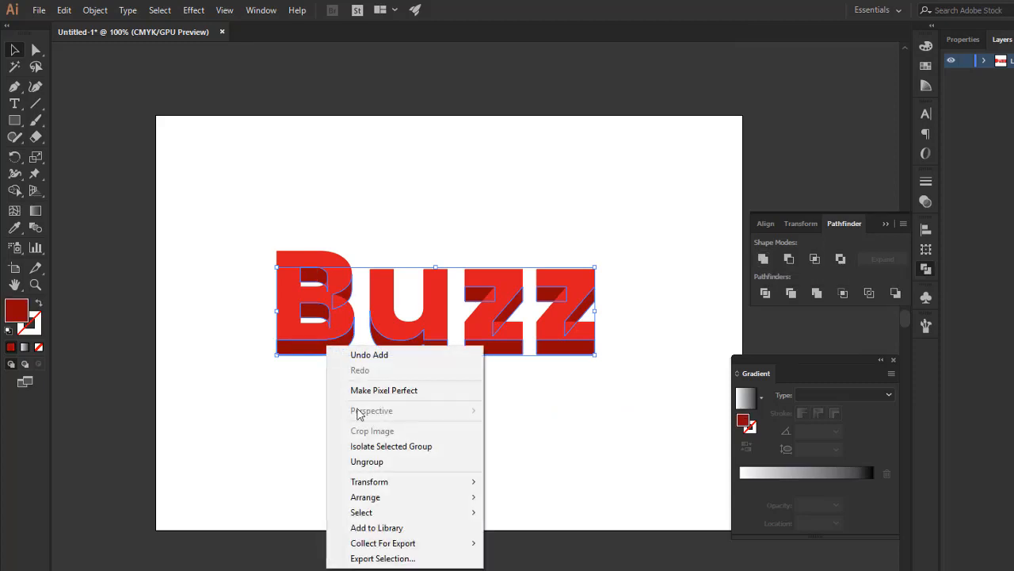
{"action": "left_click", "coordinate": [408, 467]}
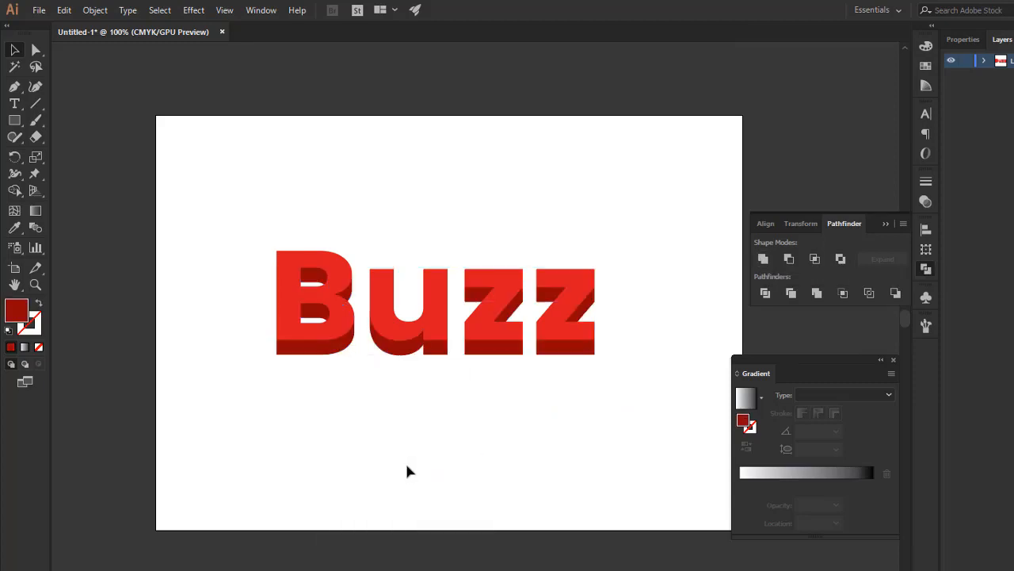
Step: Fill the front-face group with a linear gradient, using a yellow swatch for the start stop and an orange-red swatch for the end stop
{"action": "left_click", "coordinate": [441, 327]}
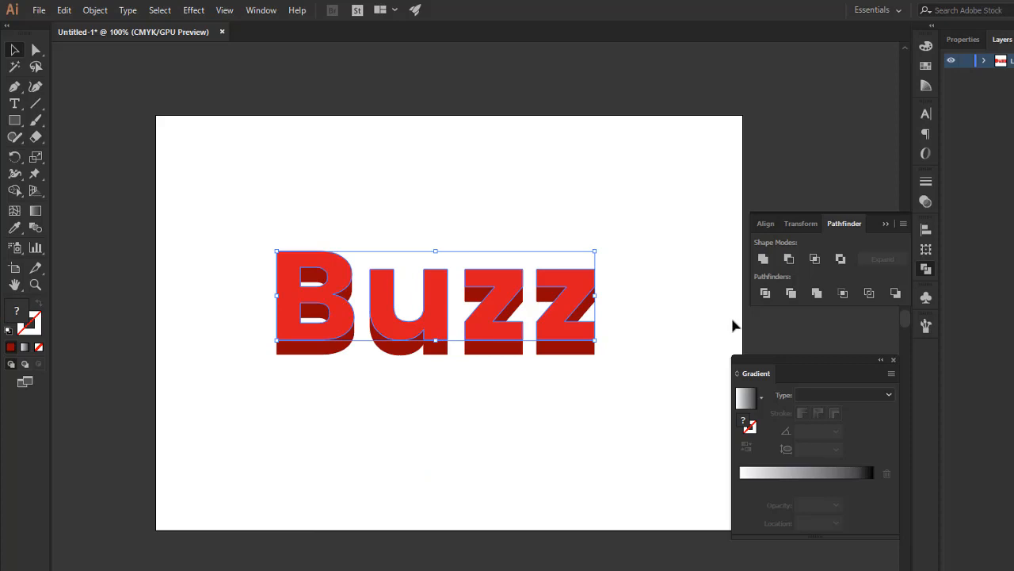
{"action": "left_click", "coordinate": [802, 473]}
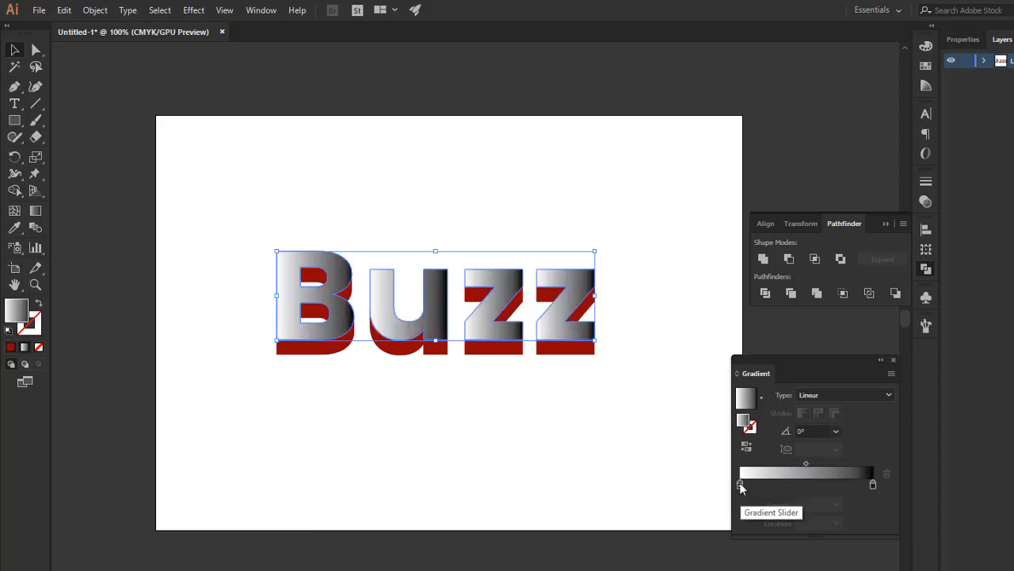
{"action": "left_click", "coordinate": [926, 67]}
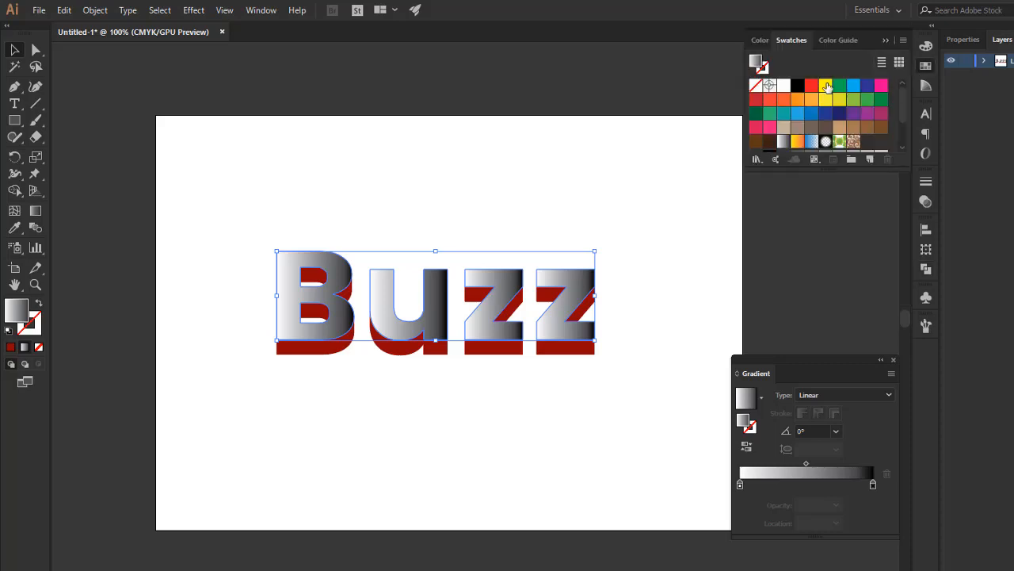
{"action": "left_click_drag", "start_coordinate": [825, 89], "coordinate": [740, 485]}
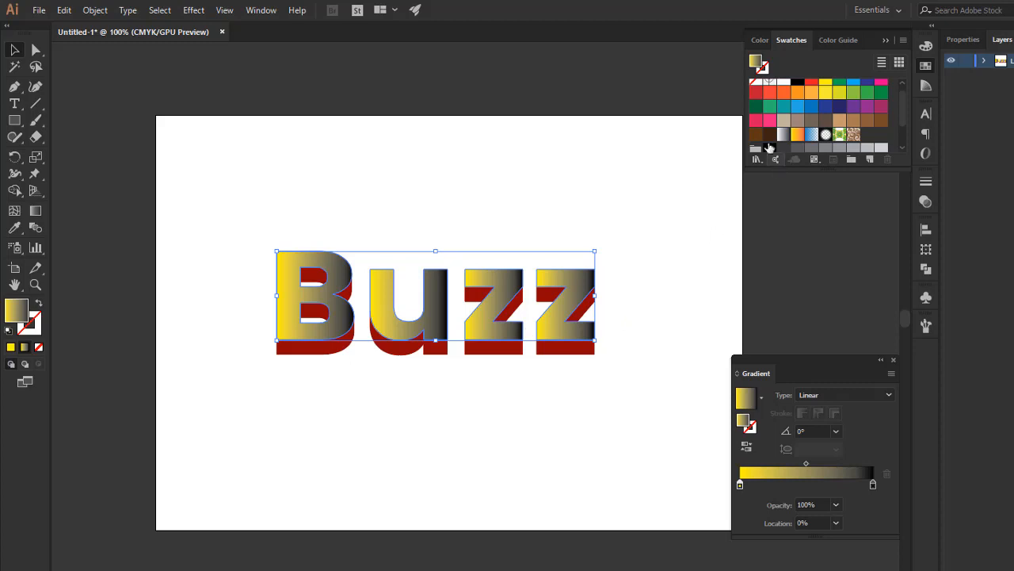
{"action": "left_click_drag", "start_coordinate": [770, 92], "coordinate": [874, 482]}
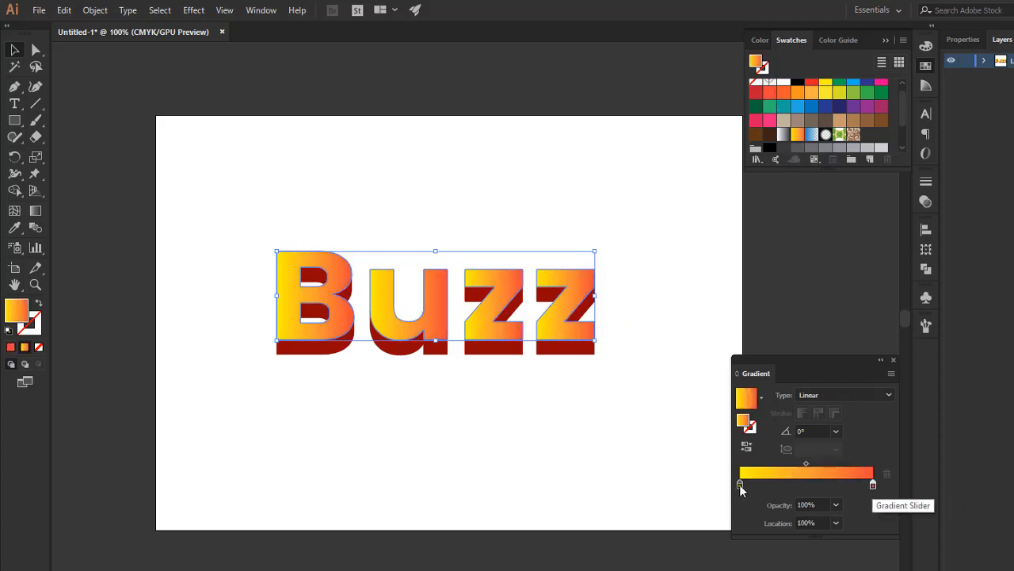
Step: Recolour the front-face gradient's stops, with magenta at 32% for the start and 81% for the end, and yellow at 100% for both
{"action": "left_click", "coordinate": [739, 484]}
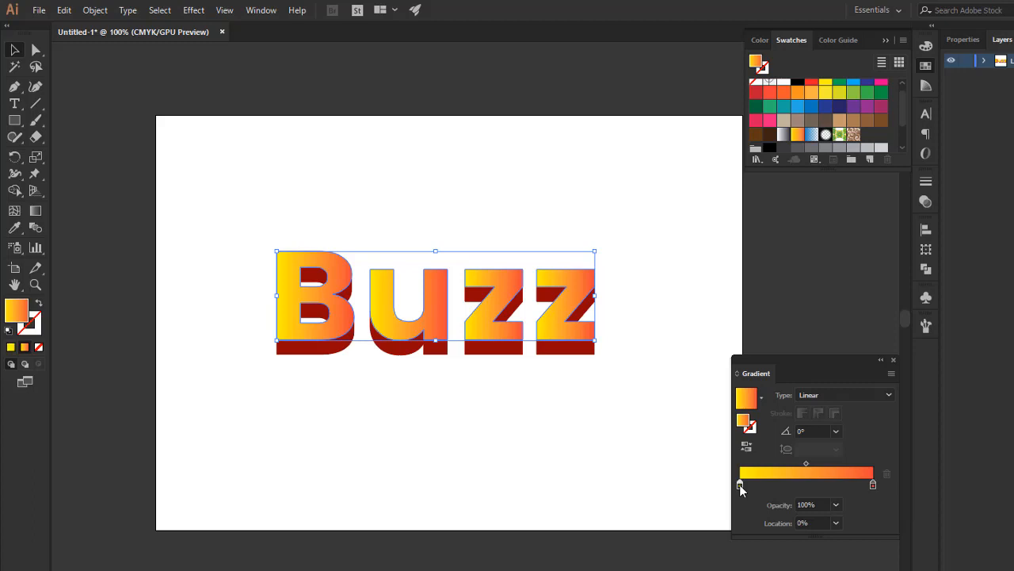
{"action": "left_click", "coordinate": [925, 48]}
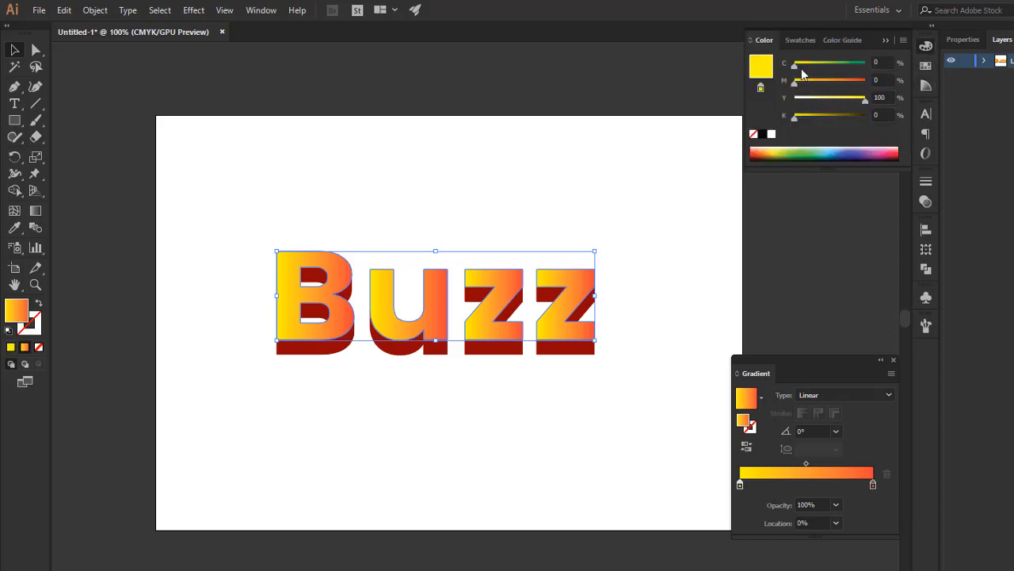
{"action": "left_click_drag", "start_coordinate": [795, 82], "coordinate": [855, 88]}
{"action": "key", "text": "ctrl+shift+a"}
Step: Run one continuous gradient vertically across all front faces, from light orange at the top to dark orange at the bottom
{"action": "left_click", "coordinate": [434, 298]}
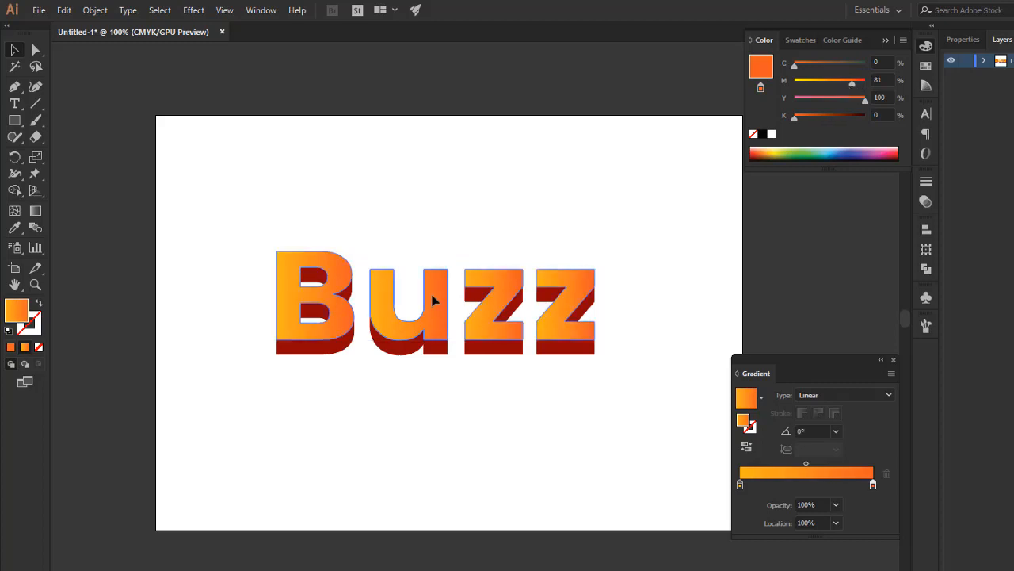
{"action": "left_click", "coordinate": [34, 209]}
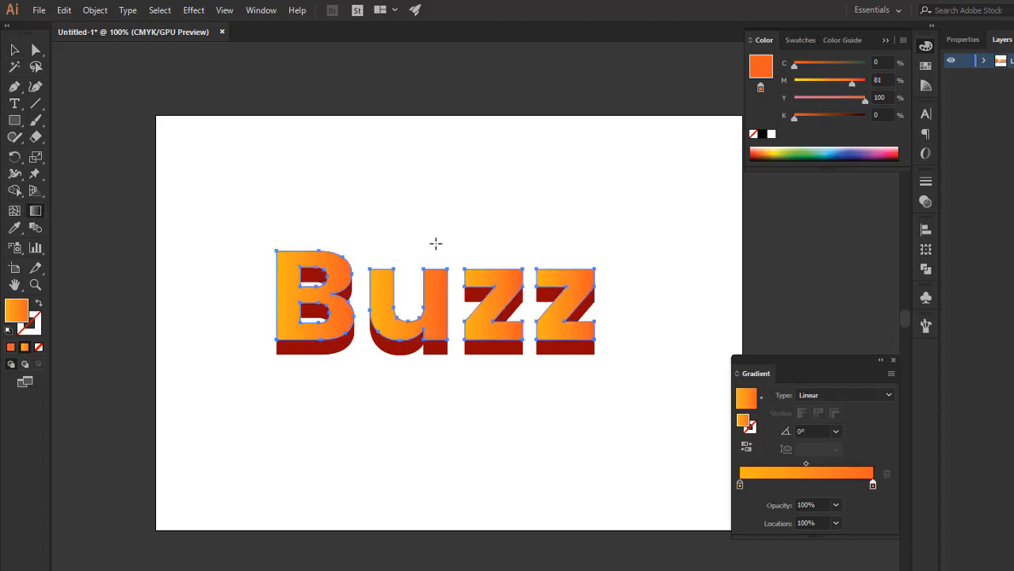
{"action": "left_click_drag", "start_coordinate": [442, 239], "coordinate": [448, 340]}
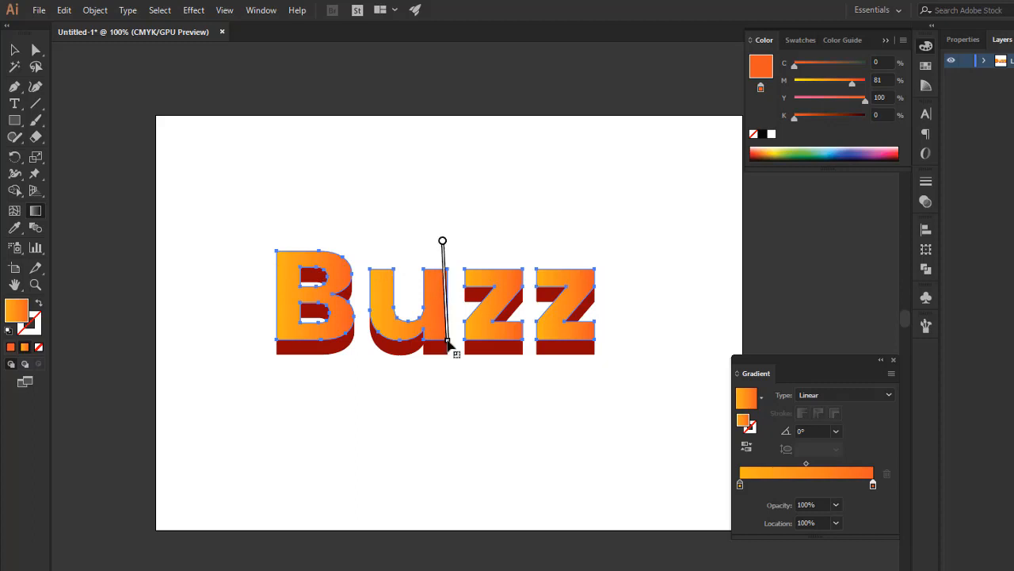
{"action": "mouse_move", "coordinate": [448, 341]}
{"action": "left_mouse_down"}
{"action": "mouse_move", "coordinate": [446, 359]}
{"action": "mouse_move", "coordinate": [448, 351]}
{"action": "left_mouse_up"}
{"action": "key", "text": "v"}
{"action": "left_click", "coordinate": [455, 349]}
{"action": "left_click", "coordinate": [495, 330]}
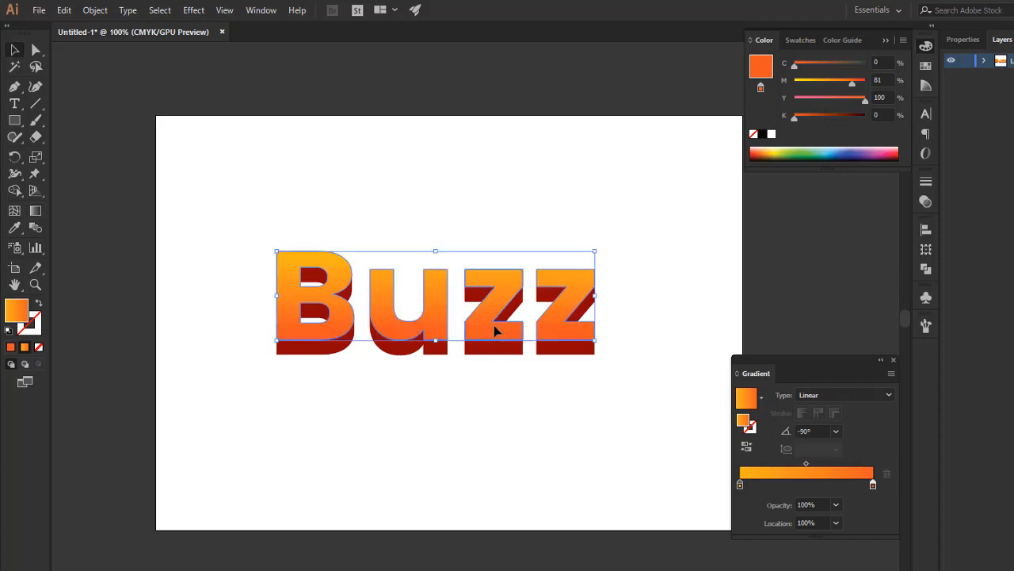
Step: Redraw the front-face gradient upwards from just below the letters to their top, at an angle of about 91.6°
{"action": "key", "text": "a"}
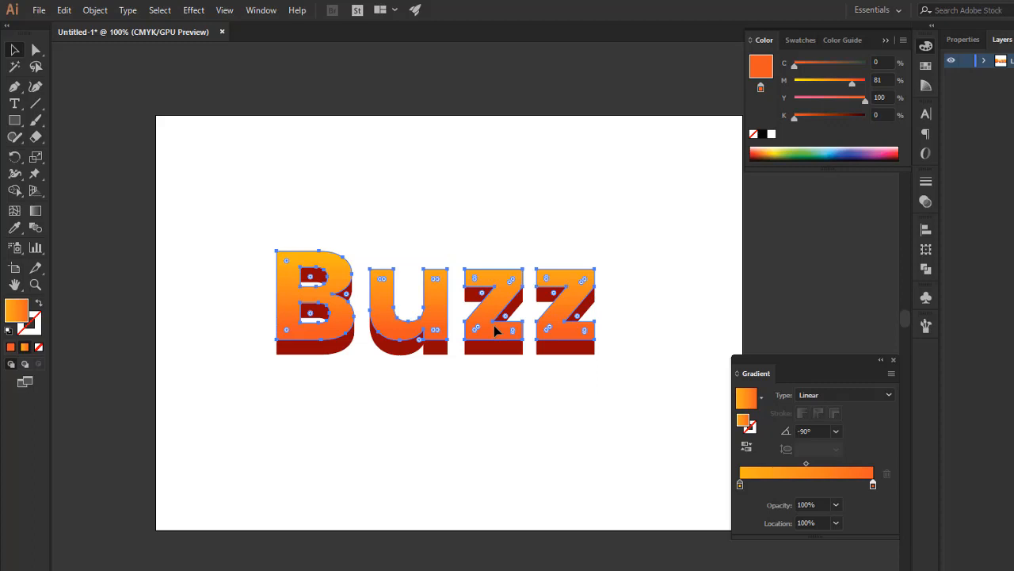
{"action": "key", "text": "v"}
{"action": "left_click", "coordinate": [37, 210]}
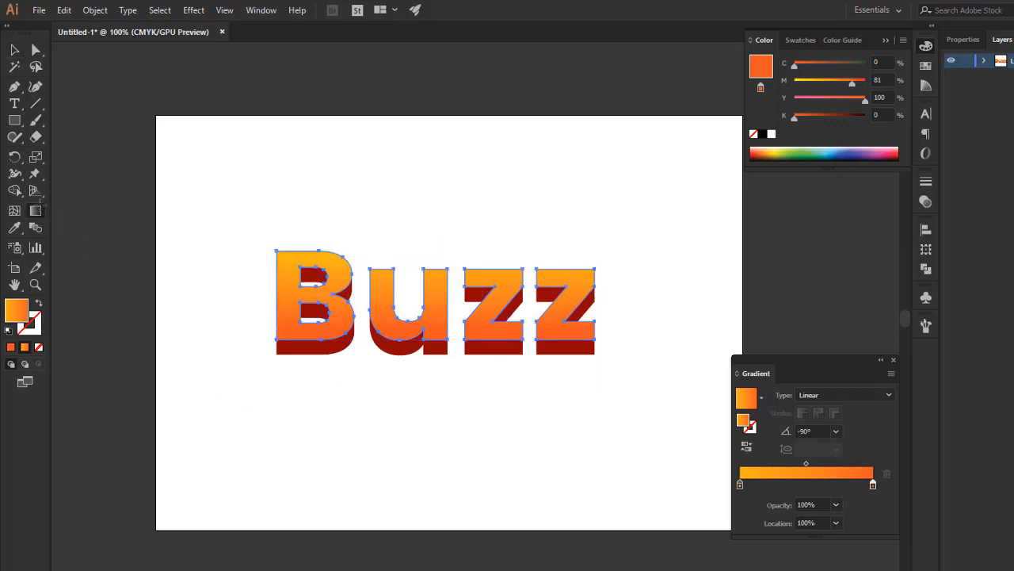
{"action": "left_click_drag", "start_coordinate": [443, 369], "coordinate": [442, 247]}
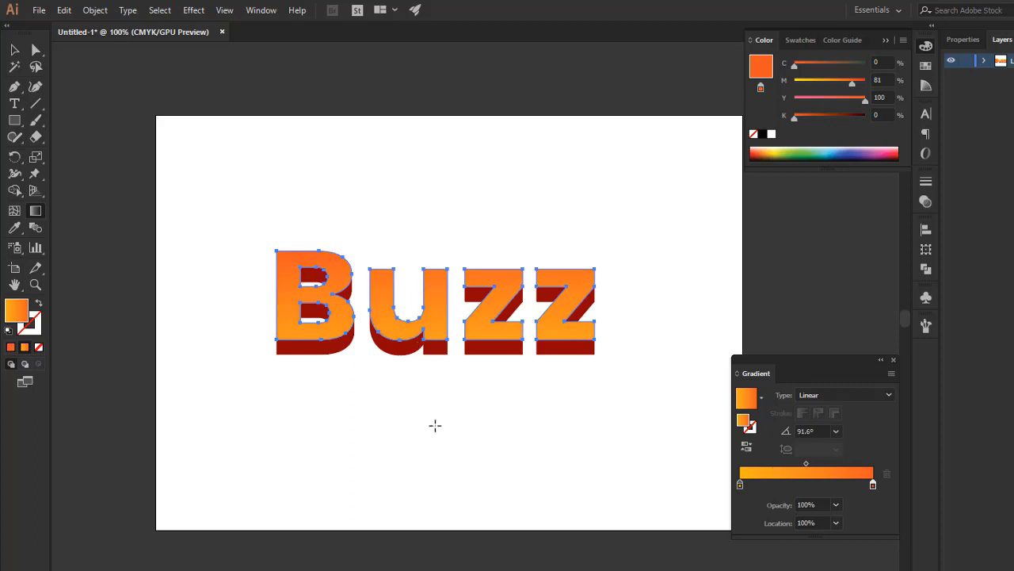
{"action": "key", "text": "v"}
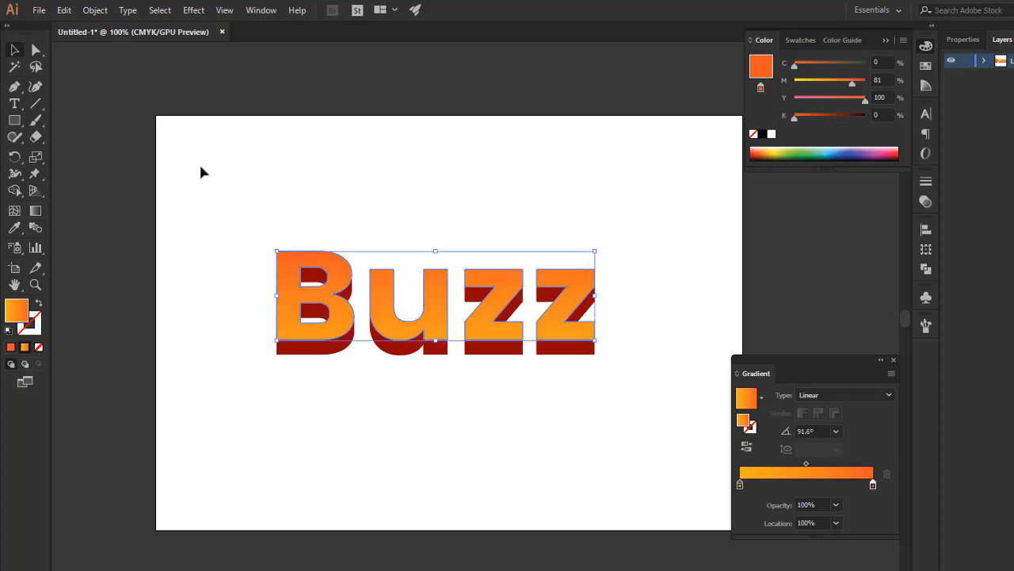
Step: Apply an Offset Path effect of -0.05 in with miter joins and a miter limit of 4 to the front-face group
{"action": "left_click", "coordinate": [184, 12]}
{"action": "mouse_move", "coordinate": [256, 142]}
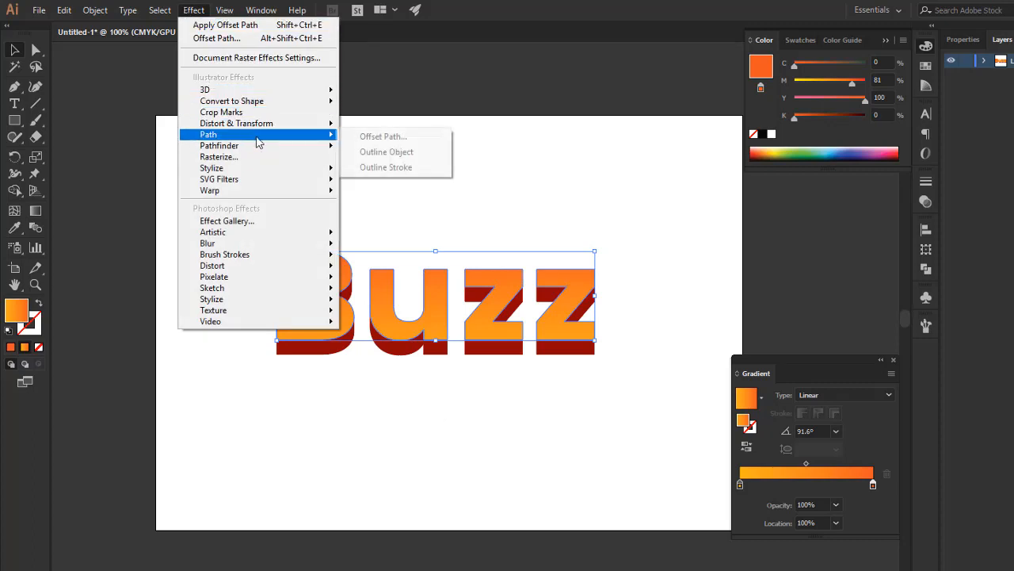
{"action": "left_click", "coordinate": [384, 137]}
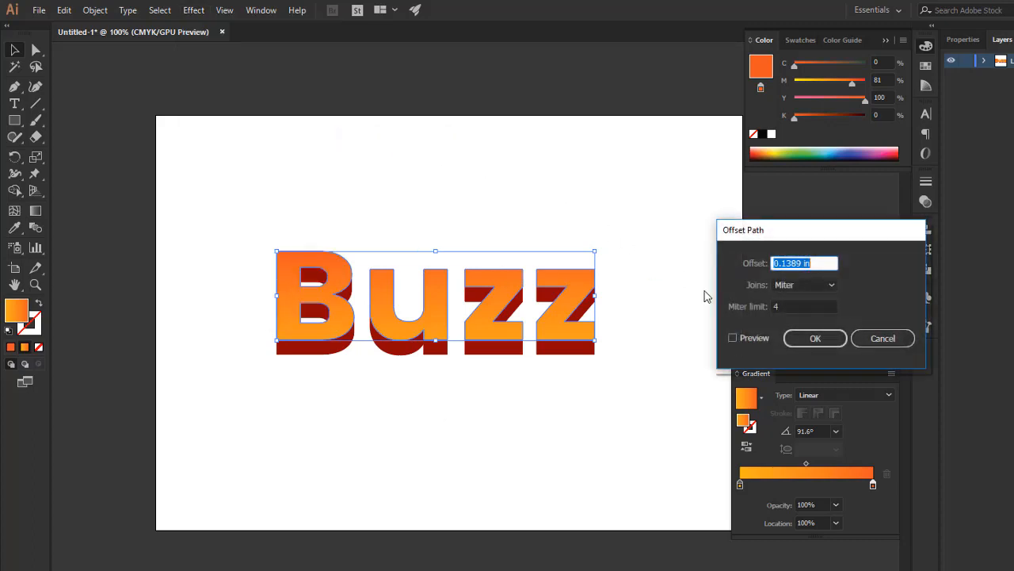
{"action": "left_click", "coordinate": [758, 338]}
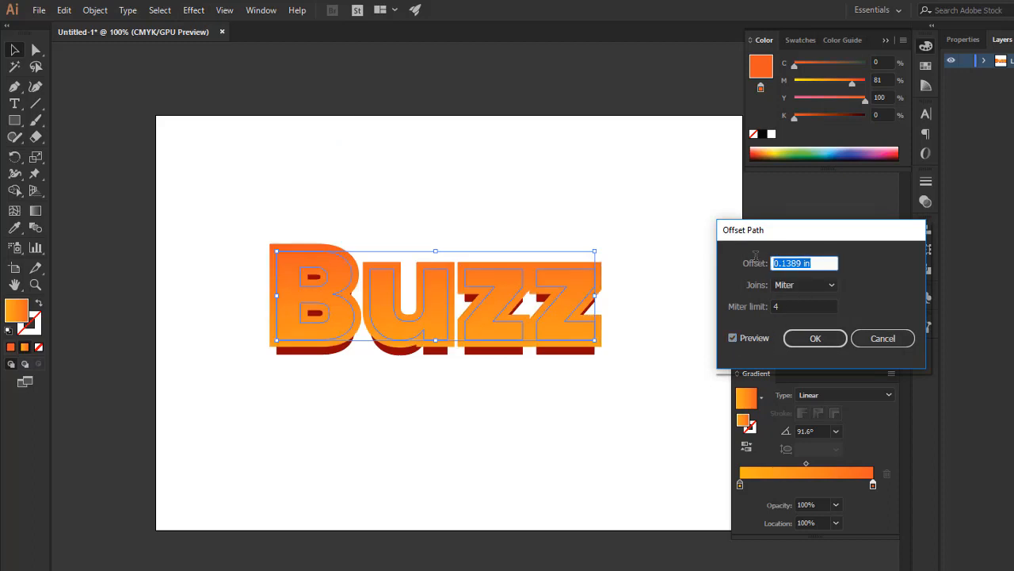
{"action": "key", "text": "BackSpace"}
{"action": "type", "text": "-0"}
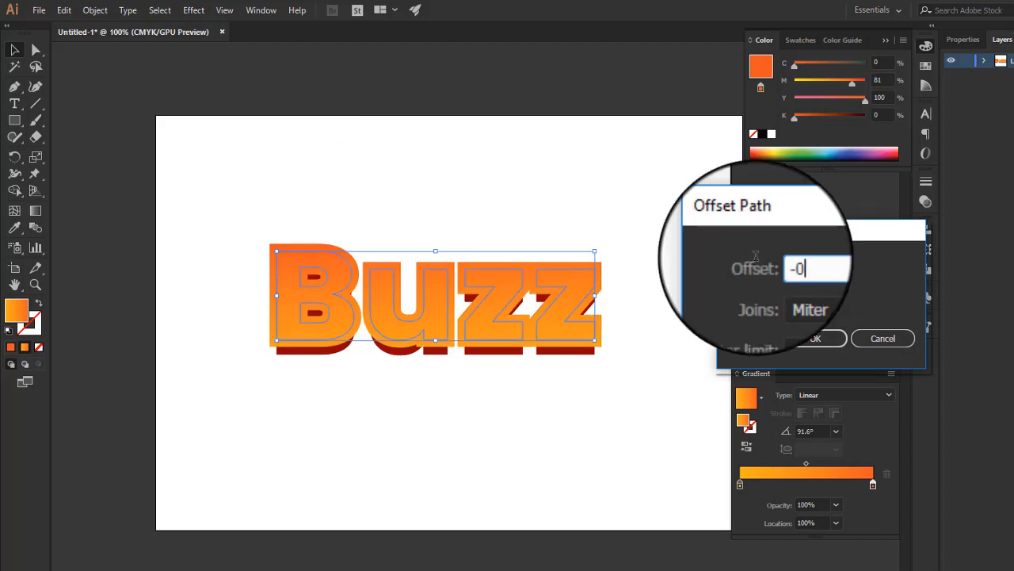
{"action": "type", "text": ".05"}
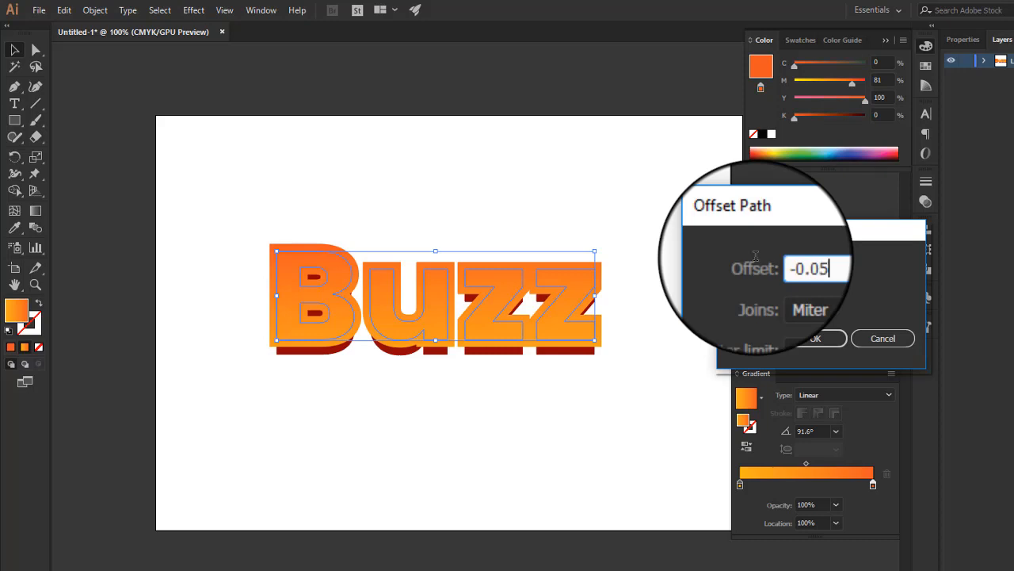
{"action": "left_click", "coordinate": [744, 338]}
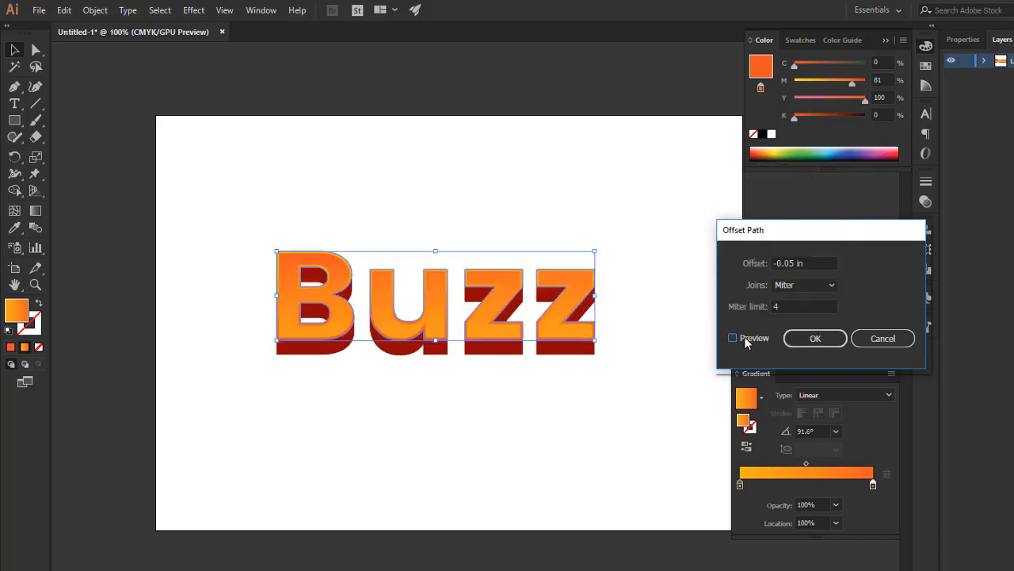
{"action": "left_click", "coordinate": [744, 337]}
{"action": "left_click", "coordinate": [816, 339]}
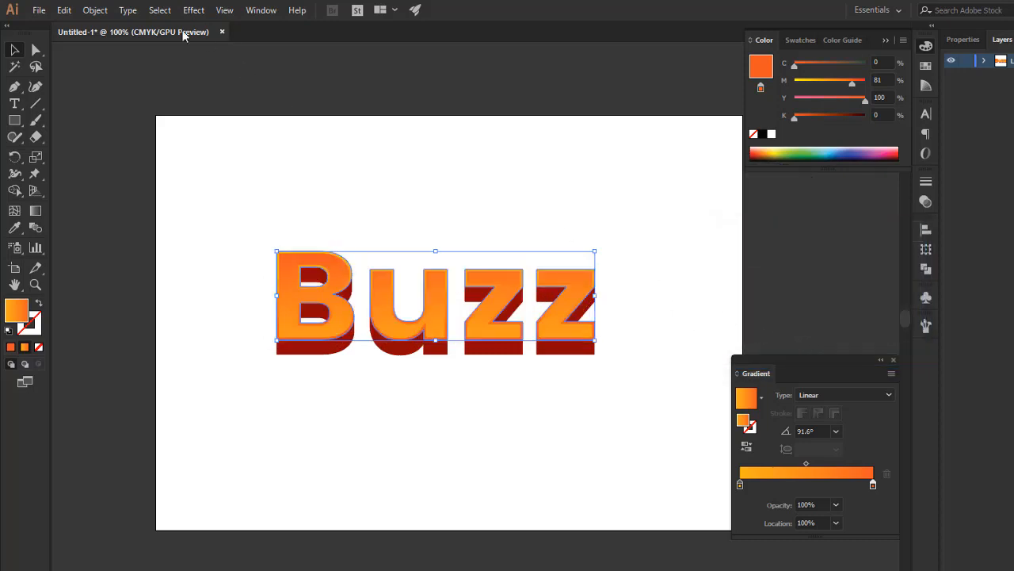
Step: Expand the appearance of the offset front faces and deselect them
{"action": "left_click", "coordinate": [95, 11]}
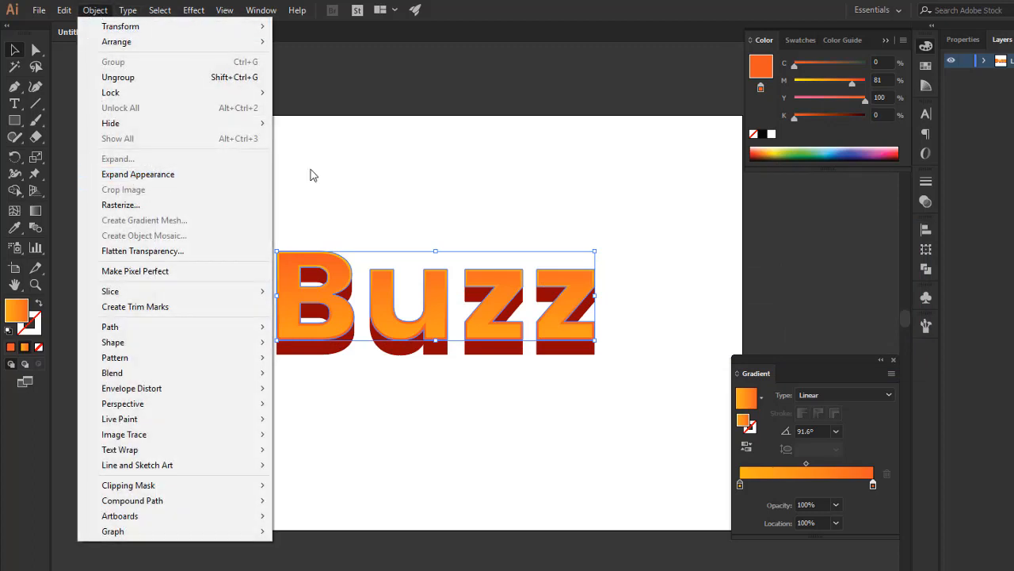
{"action": "left_click", "coordinate": [190, 174]}
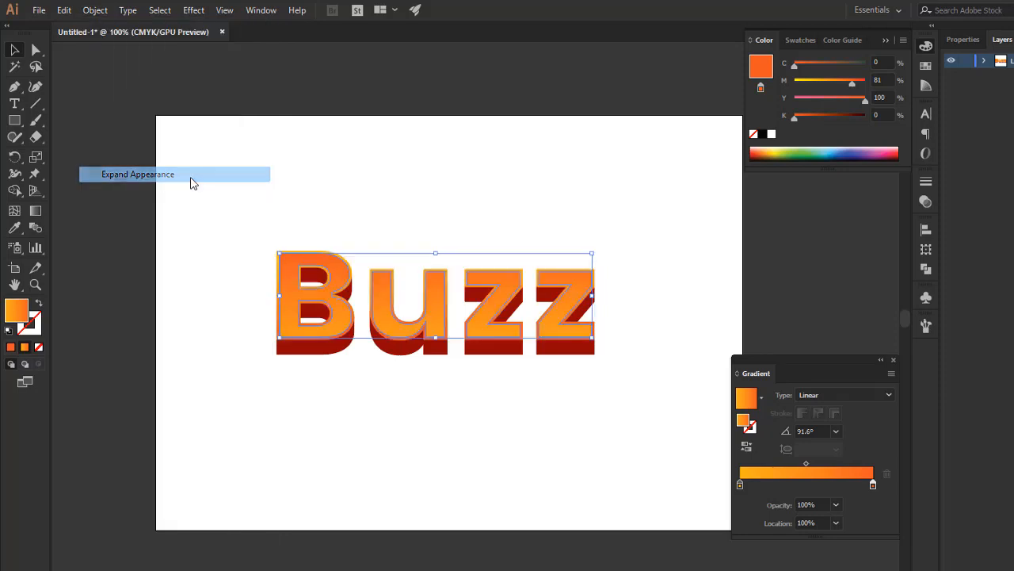
{"action": "left_click", "coordinate": [365, 406]}
Step: Fill the lower side faces of all four letters with the linear orange gradient and set its start stop's magenta to 70%
{"action": "left_click", "coordinate": [321, 314]}
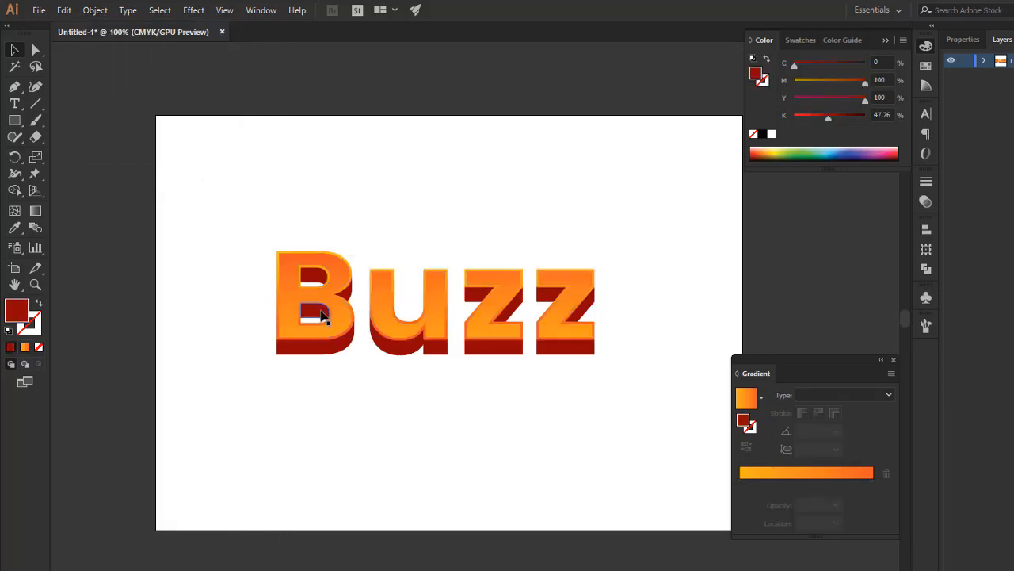
{"action": "left_click", "coordinate": [320, 278]}
{"action": "left_click", "coordinate": [369, 426]}
{"action": "left_click_drag", "start_coordinate": [634, 376], "coordinate": [228, 355]}
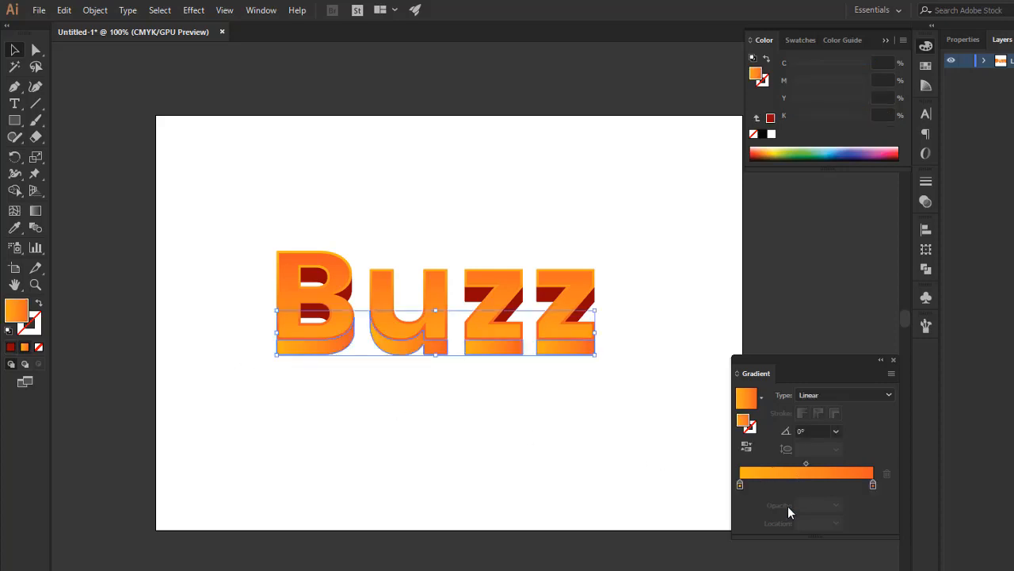
{"action": "left_click", "coordinate": [740, 484]}
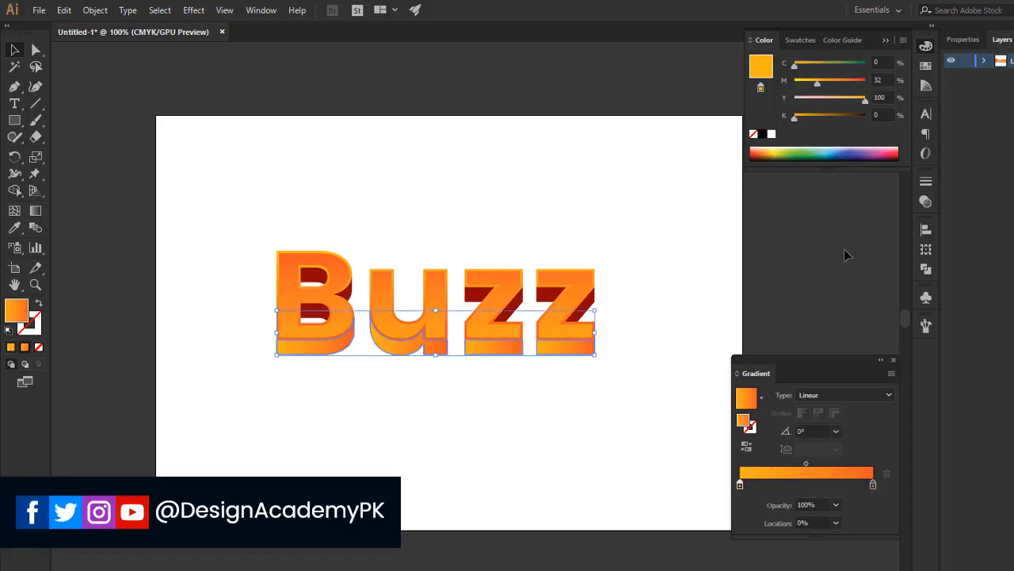
{"action": "left_click_drag", "start_coordinate": [817, 84], "coordinate": [847, 87]}
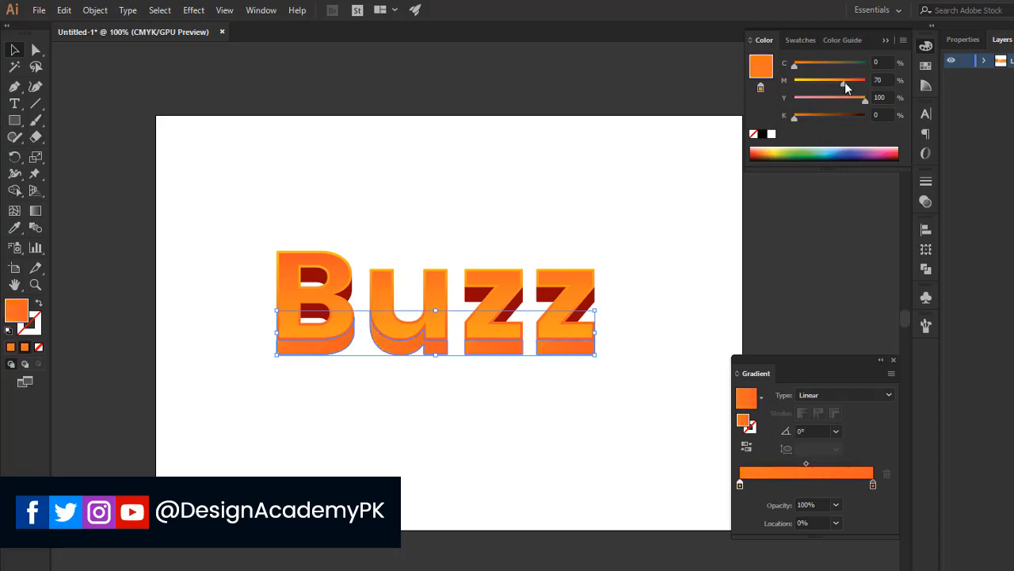
Step: Set the end stop of the lower side faces' gradient to dark red, C 0, M 100, Y 100, K 44, and deselect
{"action": "left_click", "coordinate": [873, 484]}
{"action": "mouse_move", "coordinate": [796, 116]}
{"action": "left_mouse_down"}
{"action": "mouse_move", "coordinate": [837, 115]}
{"action": "mouse_move", "coordinate": [794, 116]}
{"action": "left_mouse_up"}
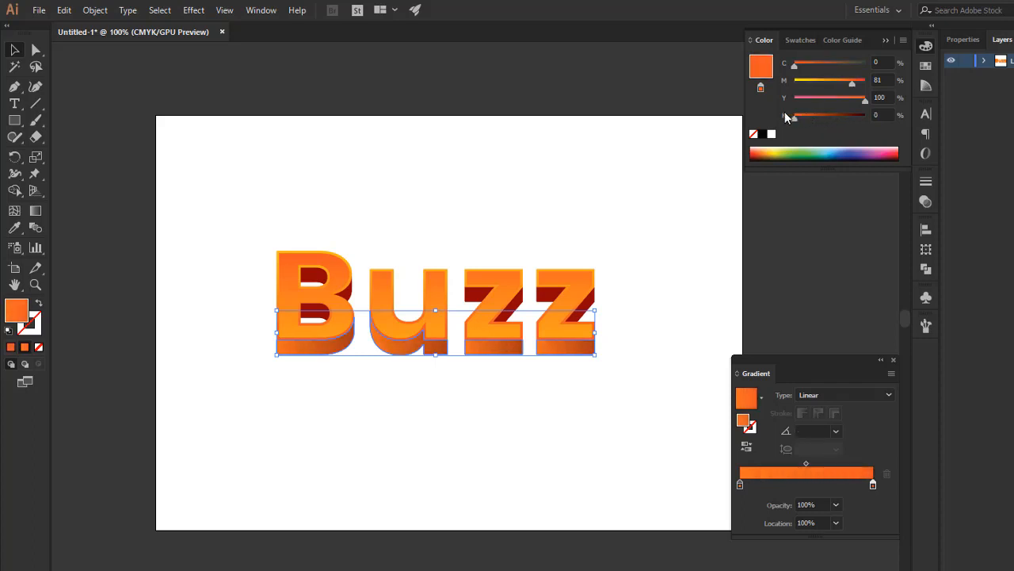
{"action": "left_click_drag", "start_coordinate": [858, 86], "coordinate": [867, 82]}
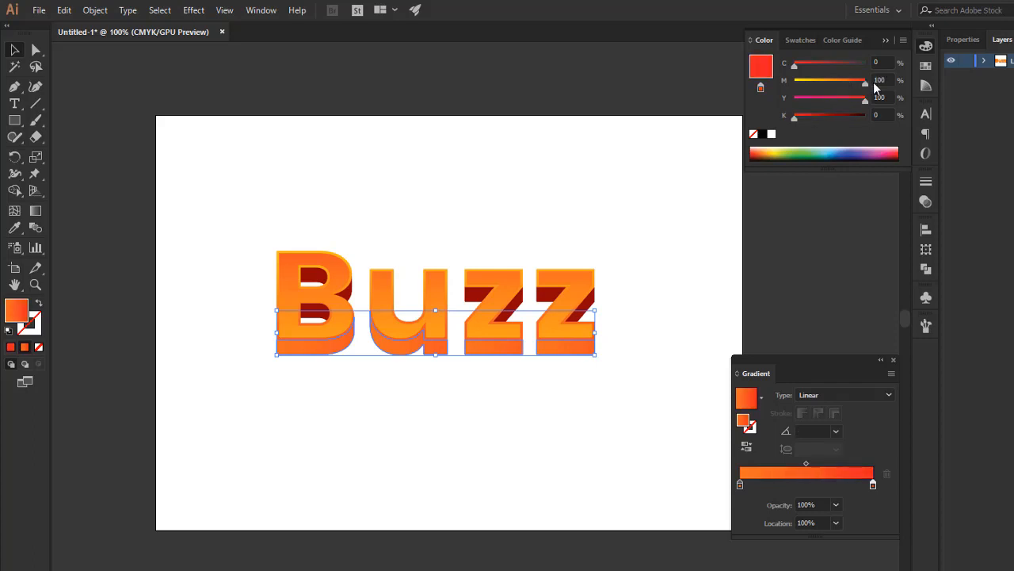
{"action": "left_click_drag", "start_coordinate": [795, 116], "coordinate": [826, 117]}
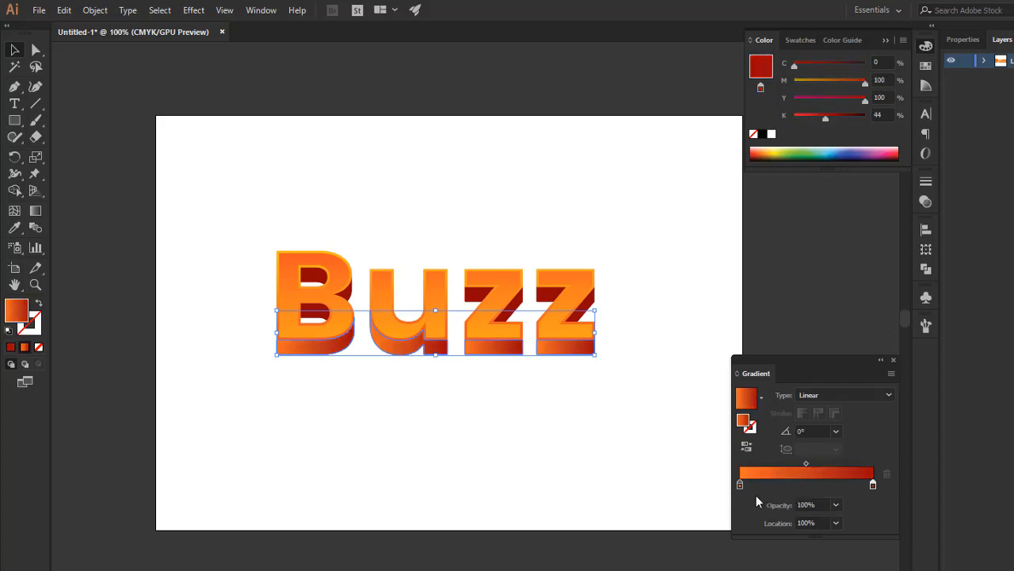
{"action": "left_click", "coordinate": [439, 378]}
Step: Fill the inner side face in the B's upper opening with the orange-to-dark-red gradient sampled from the B's lower side face
{"action": "left_click", "coordinate": [313, 275]}
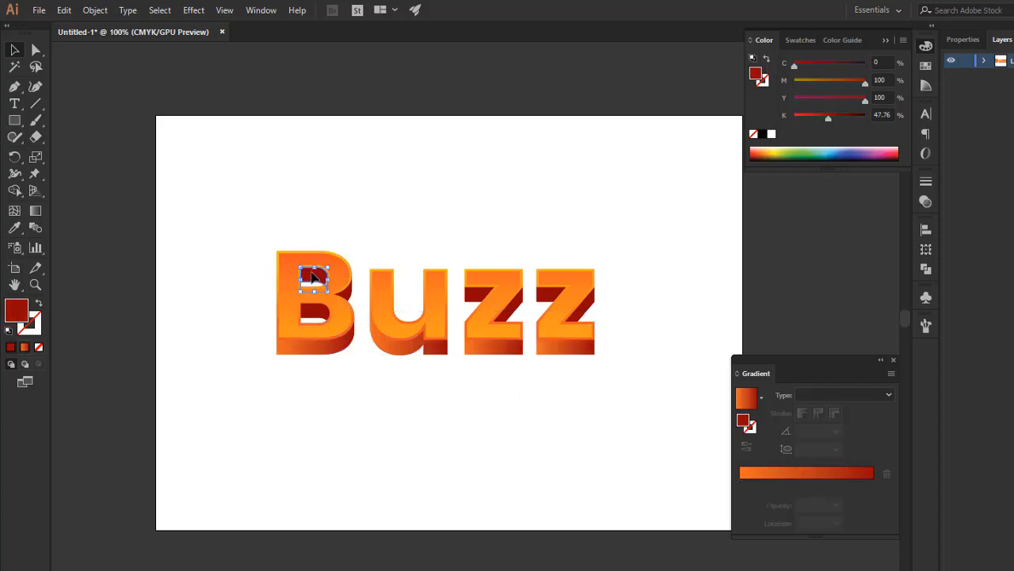
{"action": "left_click", "coordinate": [14, 227]}
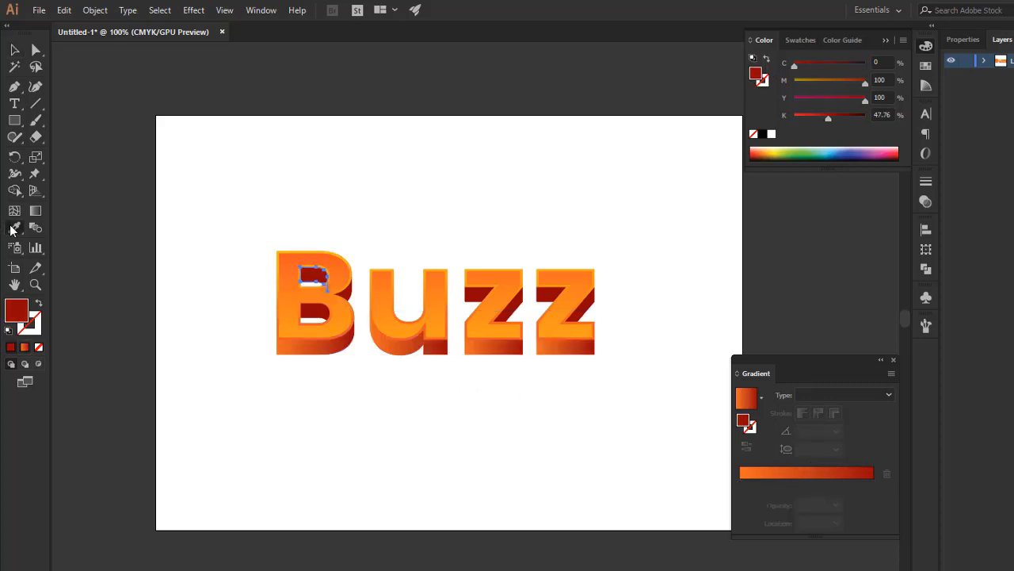
{"action": "left_click", "coordinate": [304, 339]}
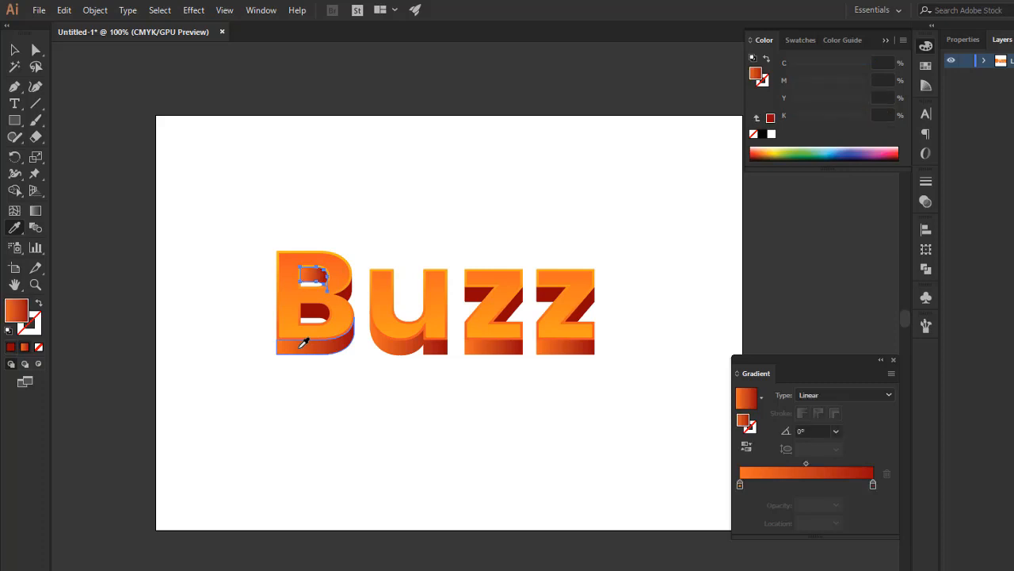
{"action": "left_click", "coordinate": [14, 50]}
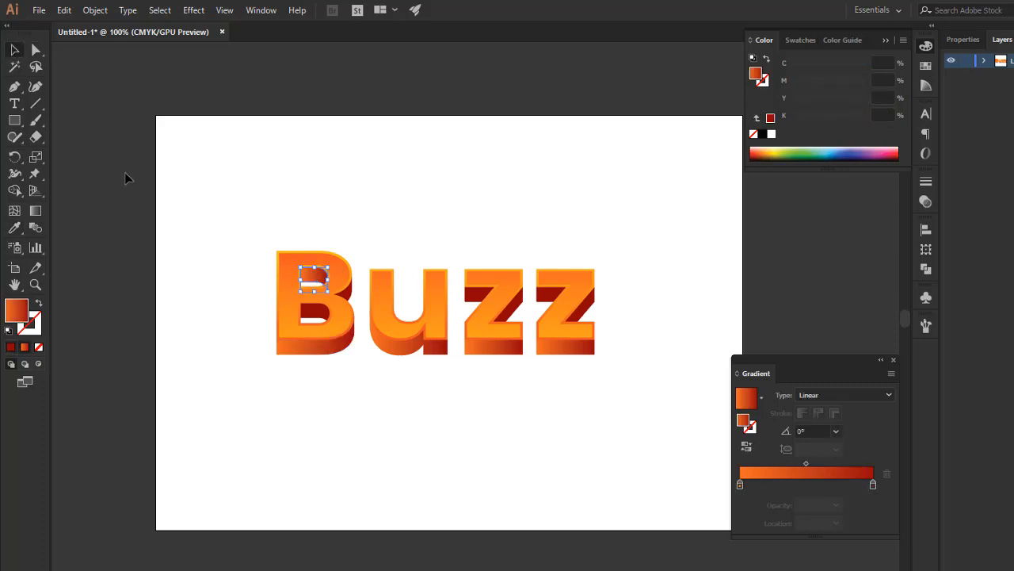
Step: Sample the B's lower side gradient onto the side faces in the B's lower opening and inside both z letters, and deselect
{"action": "left_click", "coordinate": [301, 318]}
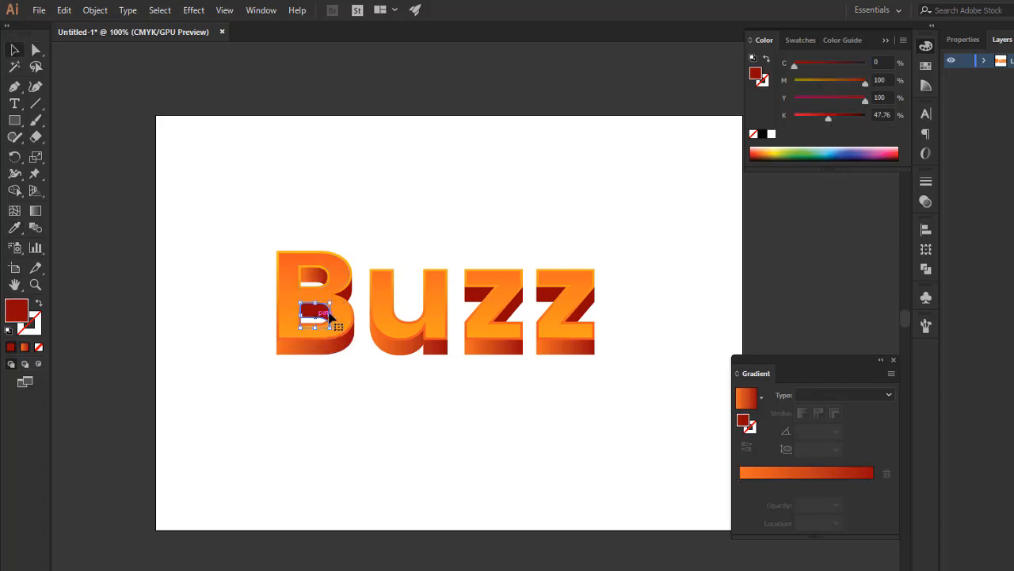
{"action": "left_click", "coordinate": [482, 300], "text": "shift"}
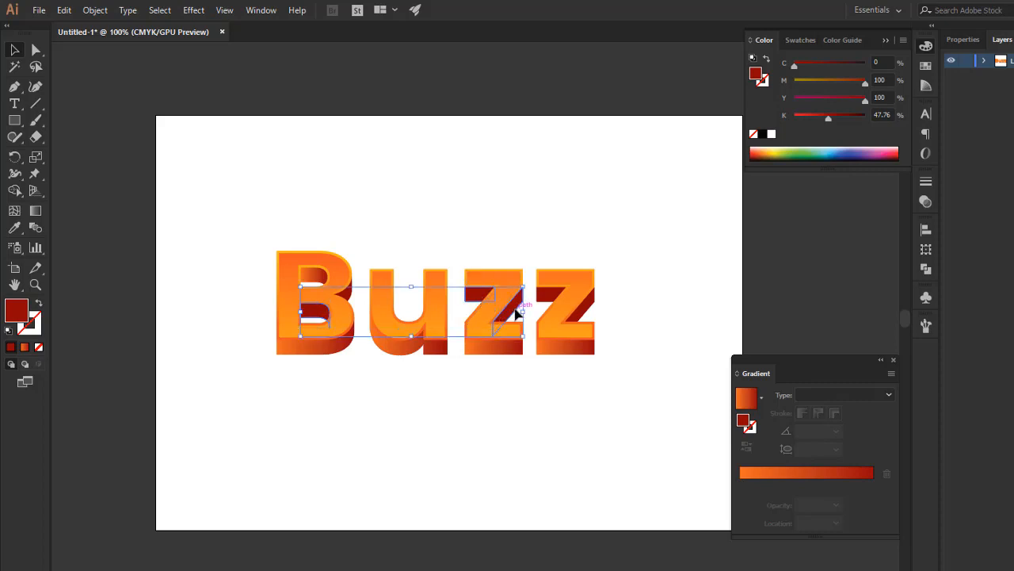
{"action": "left_click", "coordinate": [590, 312], "text": "shift"}
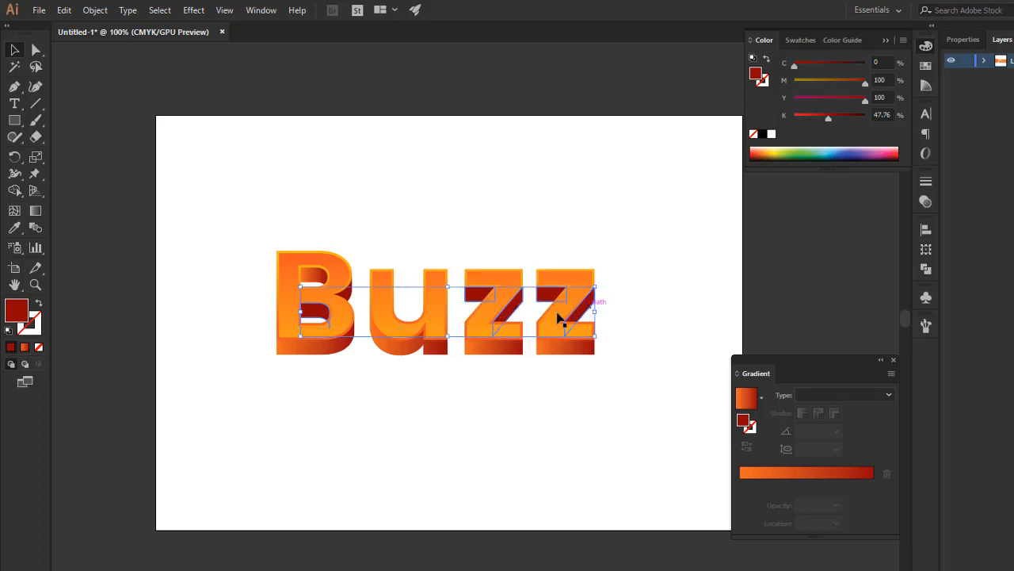
{"action": "left_click", "coordinate": [14, 228]}
{"action": "left_click", "coordinate": [300, 346]}
{"action": "key", "text": "v"}
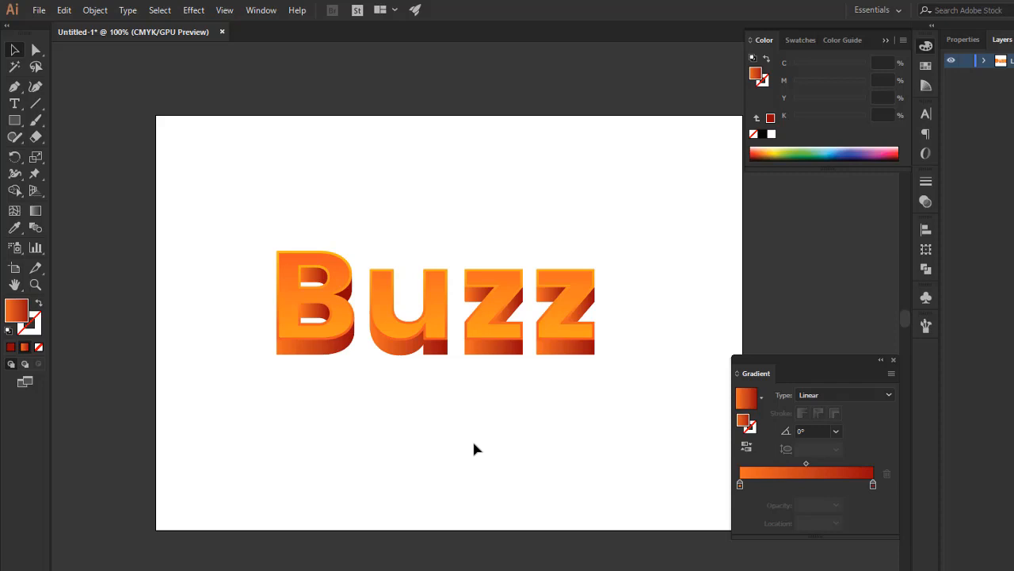
{"action": "left_click_drag", "start_coordinate": [251, 384], "coordinate": [510, 279]}
{"action": "left_click", "coordinate": [261, 11]}
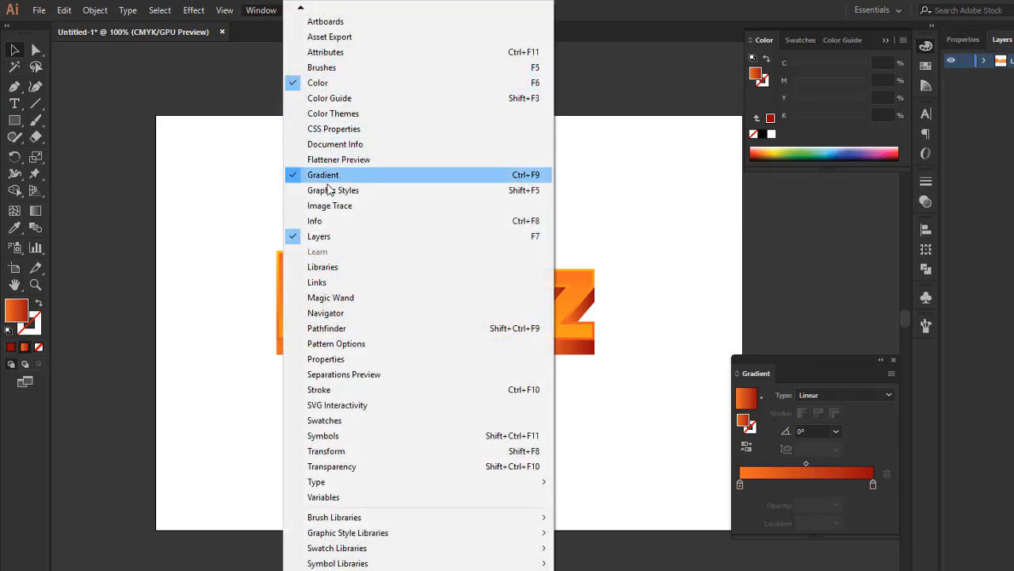
{"action": "left_click", "coordinate": [669, 235]}
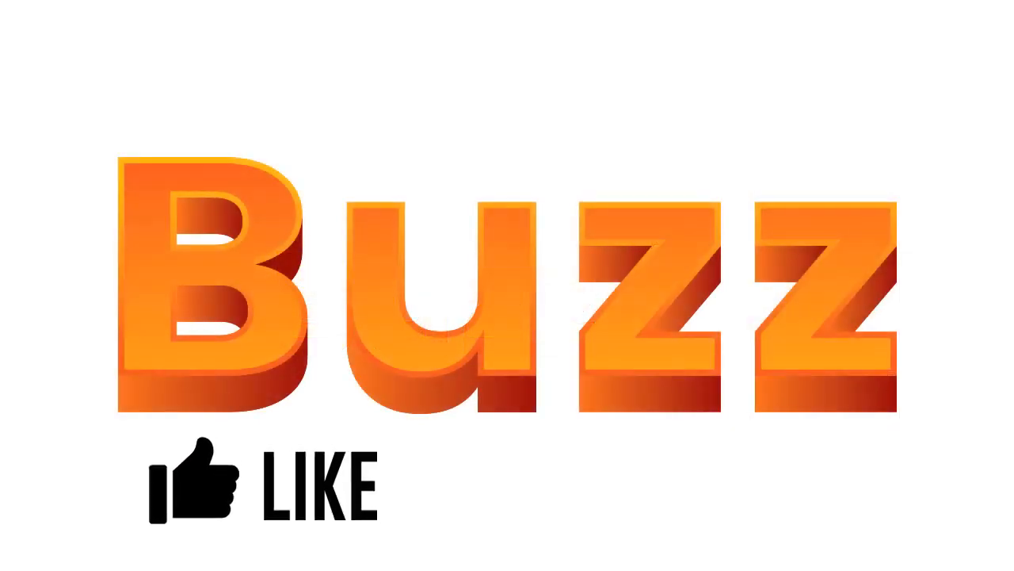